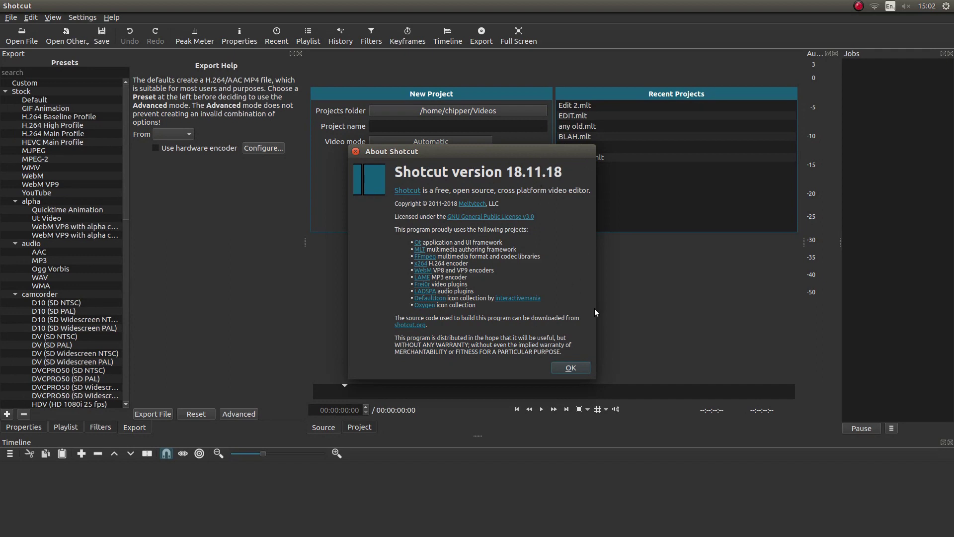
Close the About box and set the projects folder to Videos/East Somerset Railway And Nunney Castle
left_click(571, 367)
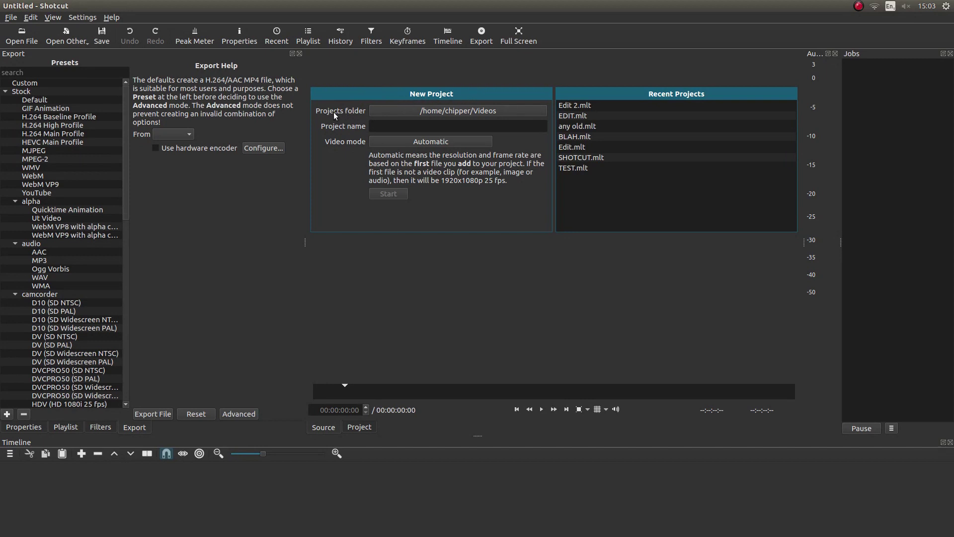
left_click(493, 111)
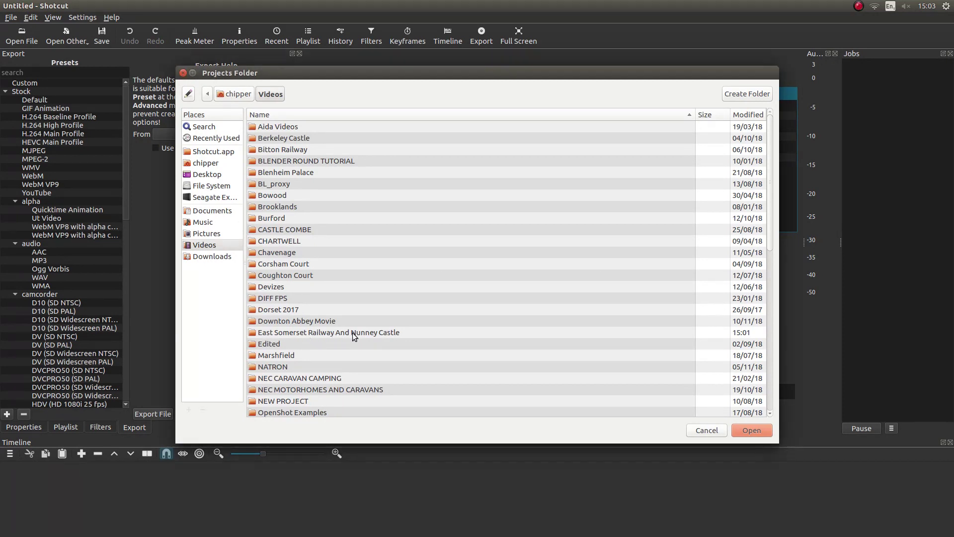
left_click(354, 332)
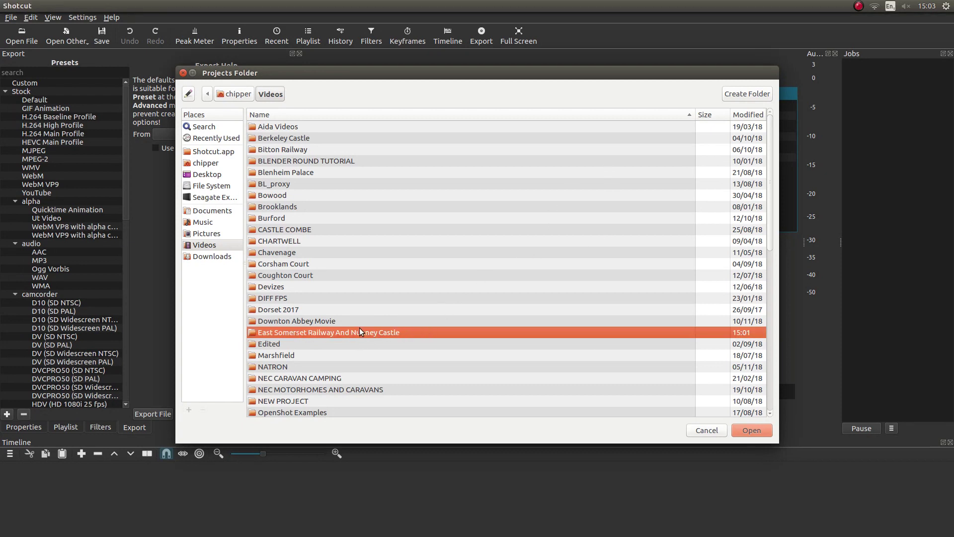
double_click(340, 332)
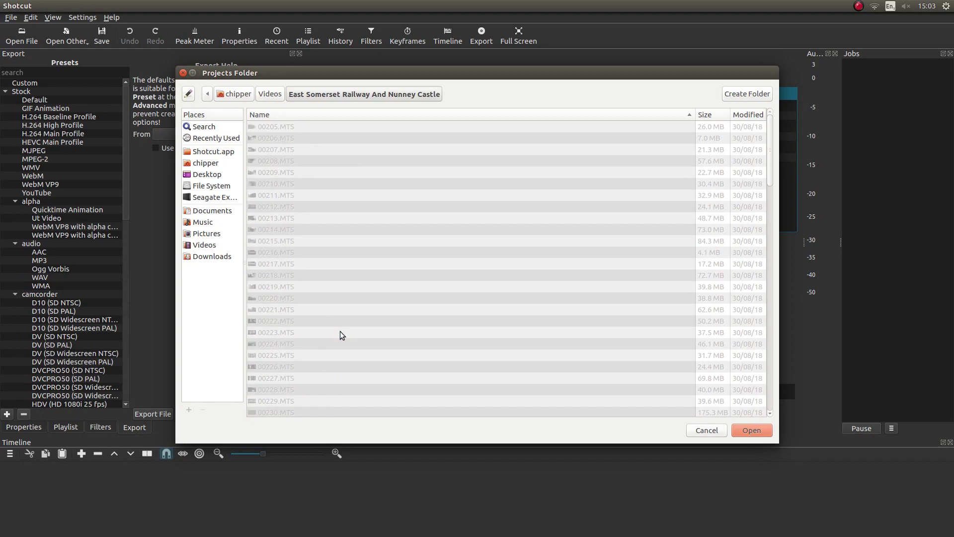
left_click(752, 430)
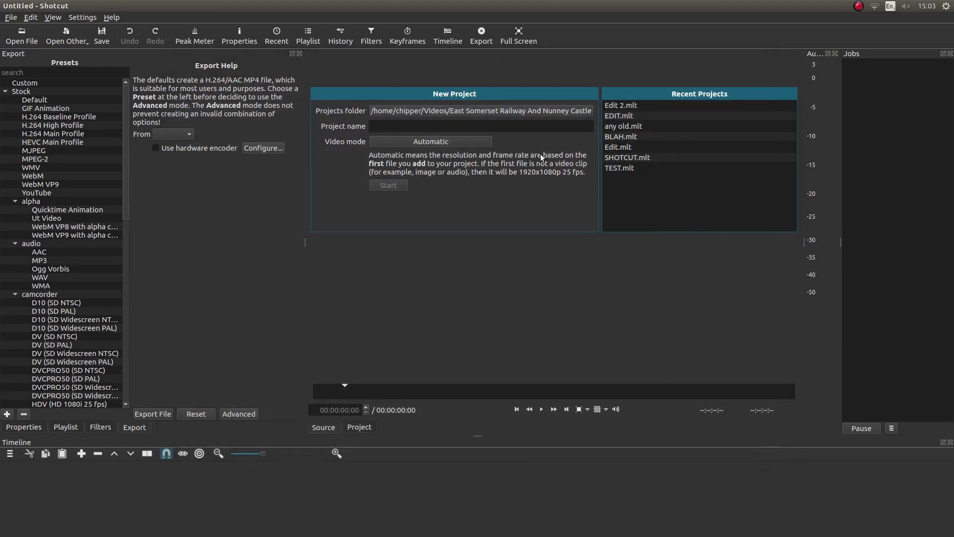
Enter EDIT as the project name and leave the video mode on Automatic
left_click(374, 127)
type("EDIT")
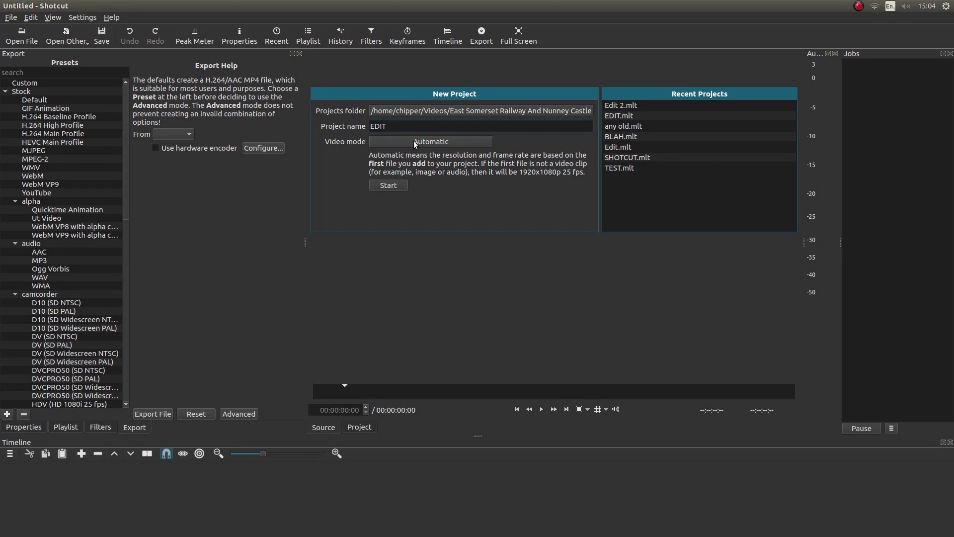
left_click(447, 141)
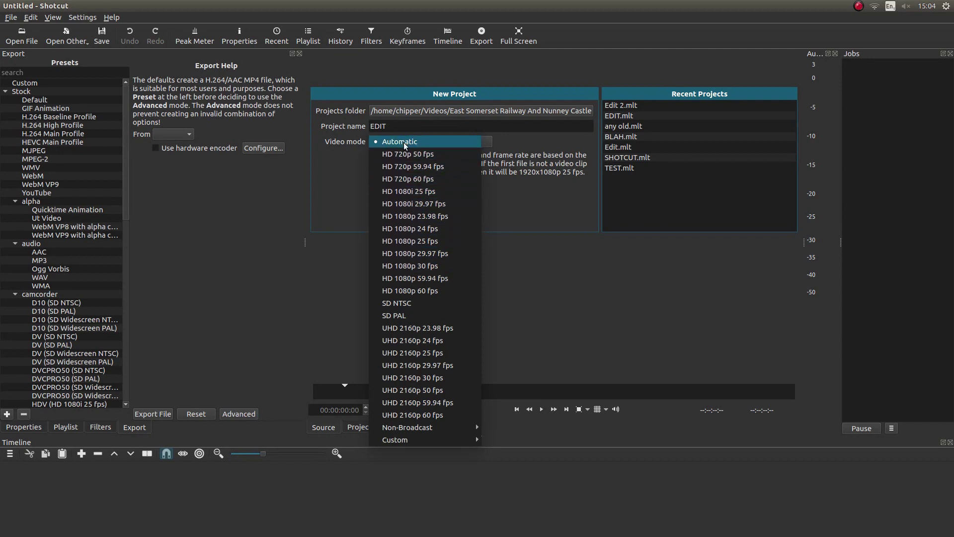
left_click(414, 143)
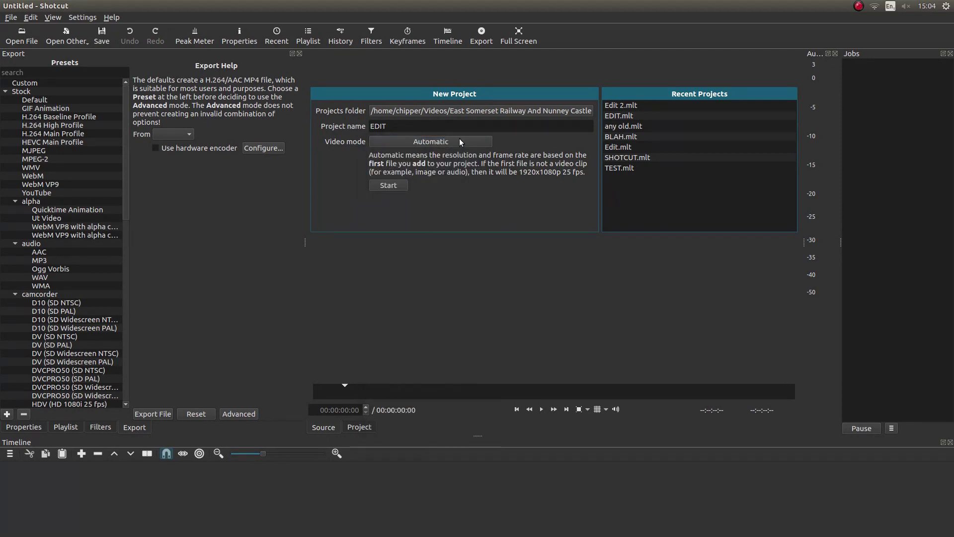
Start the EDIT project and show its empty Playlist panel
left_click(392, 187)
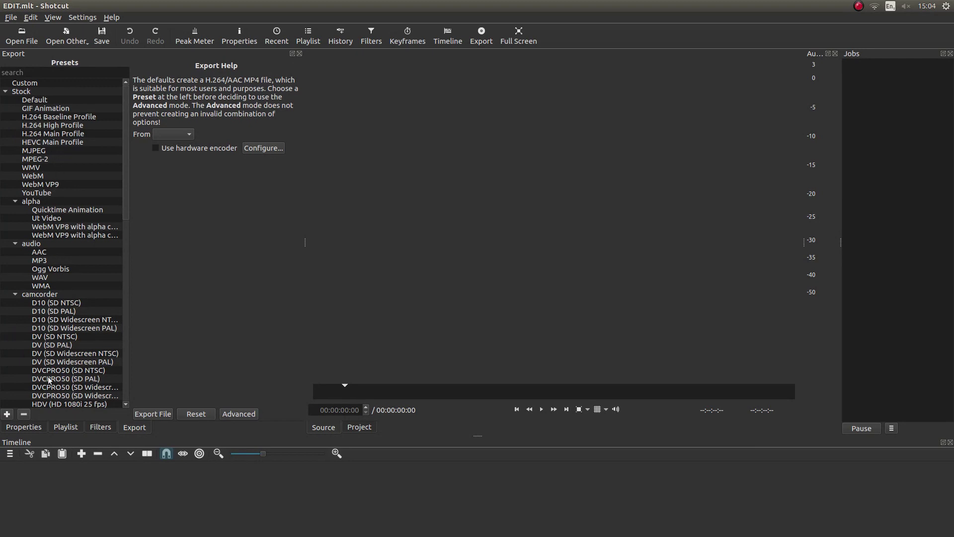
left_click(67, 427)
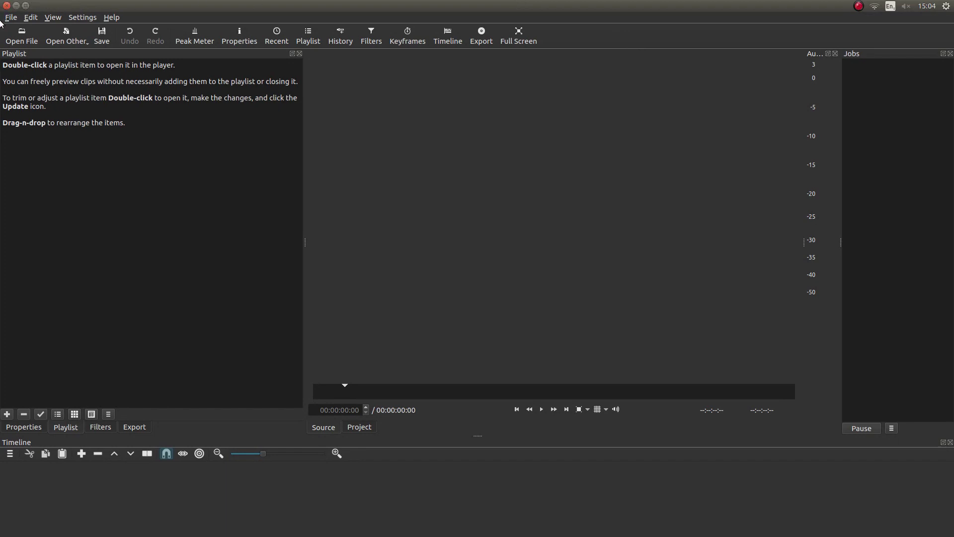
left_click(19, 41)
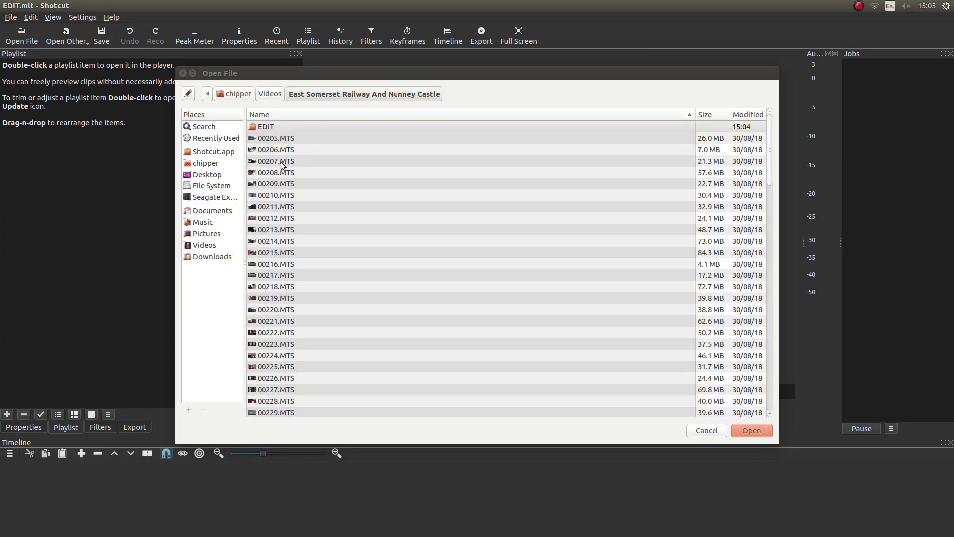
left_click(288, 151)
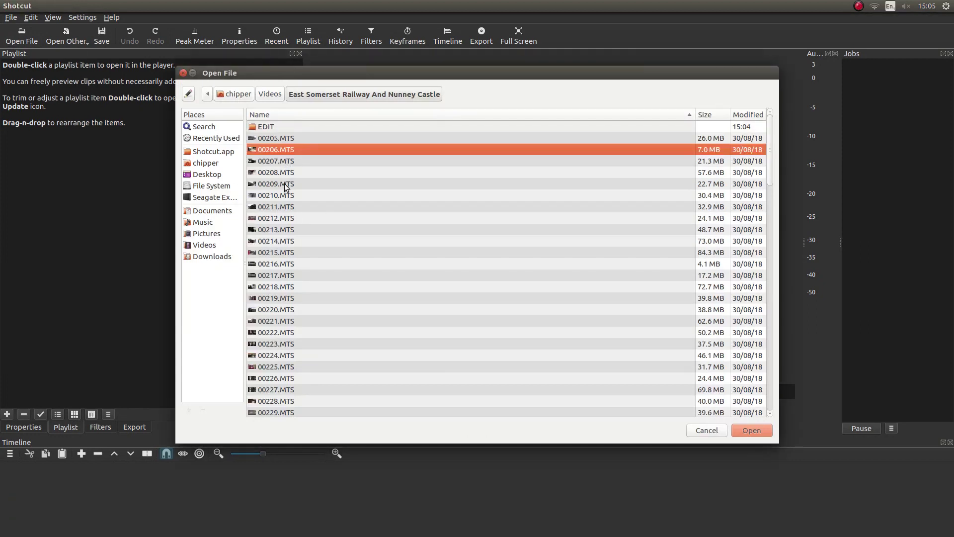
left_click(290, 183, "ctrl")
left_click(286, 163, "ctrl")
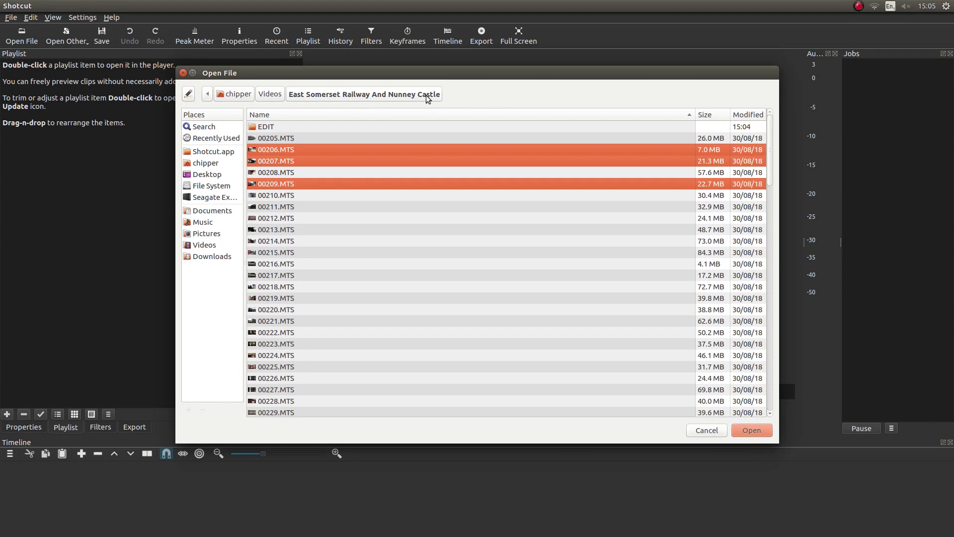
left_click(183, 73)
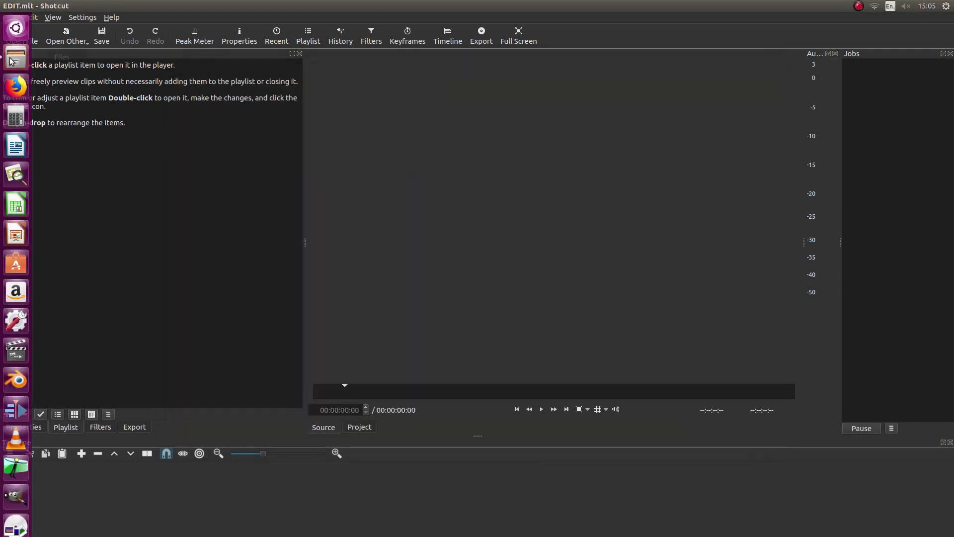
In Files, open Videos > East Somerset Railway And Nunney Castle
left_click(11, 58)
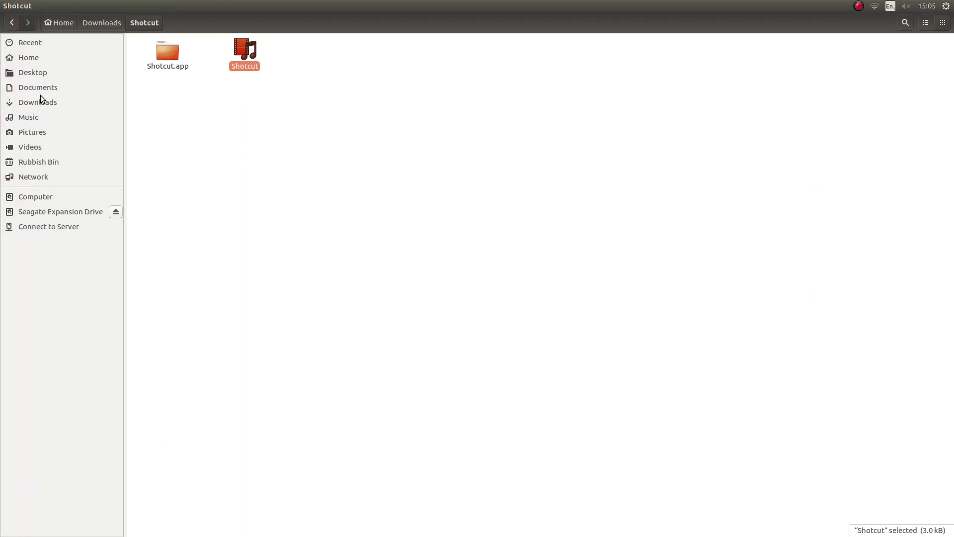
left_click(26, 145)
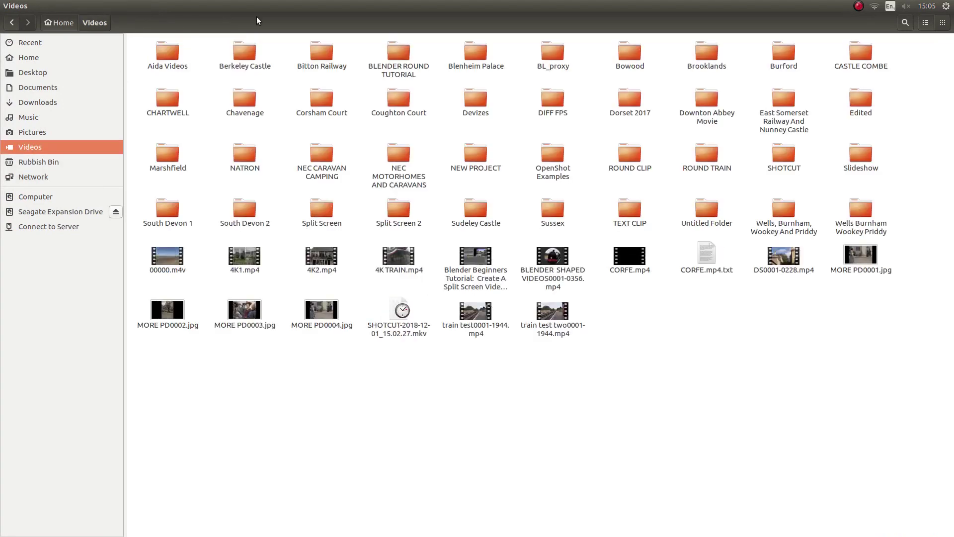
left_click(788, 106)
double_click(788, 106)
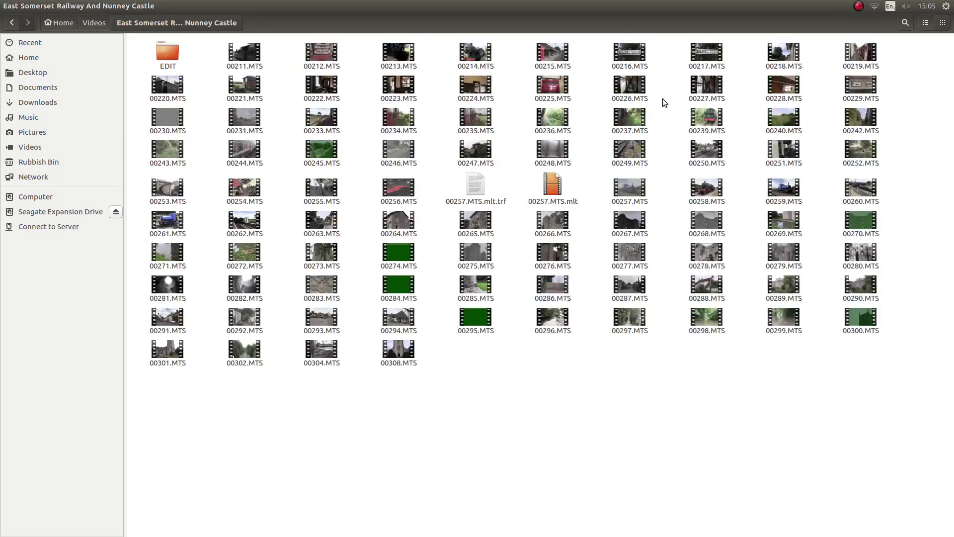
Select 00239, 00257 and 00262.MTS and drag them into Shotcut's Playlist
left_click(553, 148)
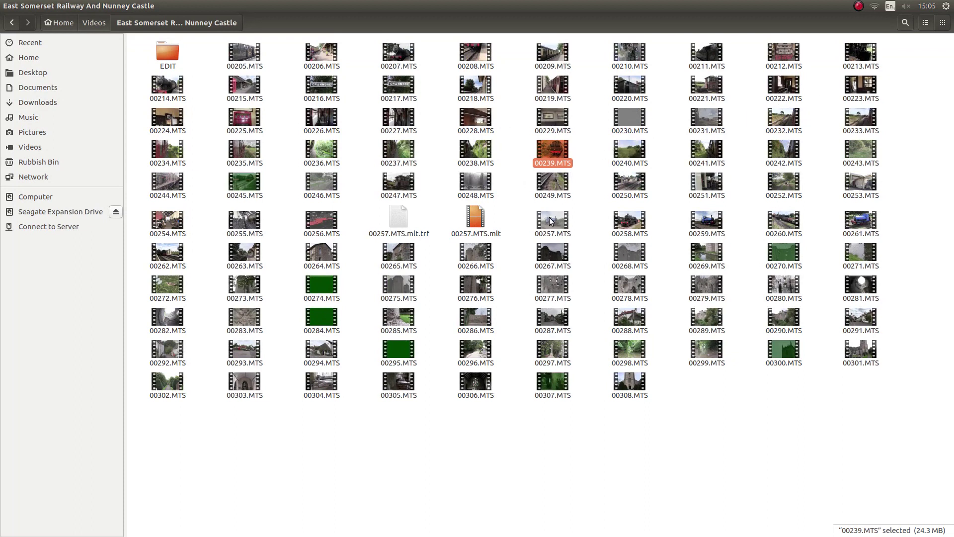
left_click(185, 252, "ctrl")
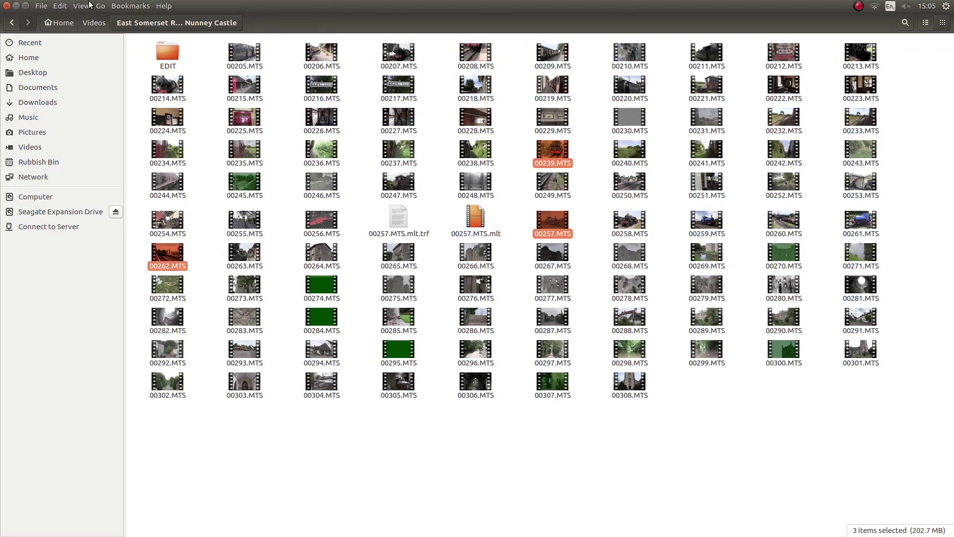
left_click(25, 5)
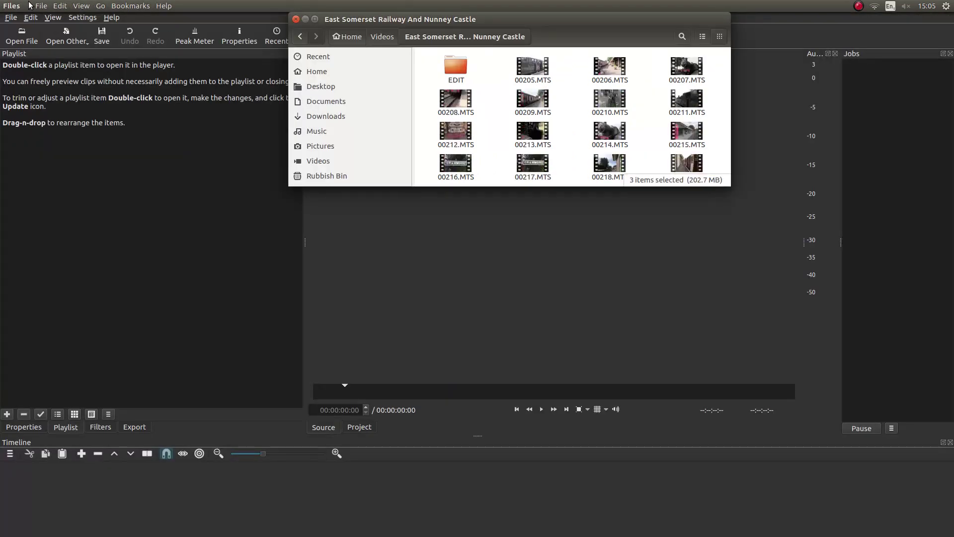
scroll(566, 123, "down", 8)
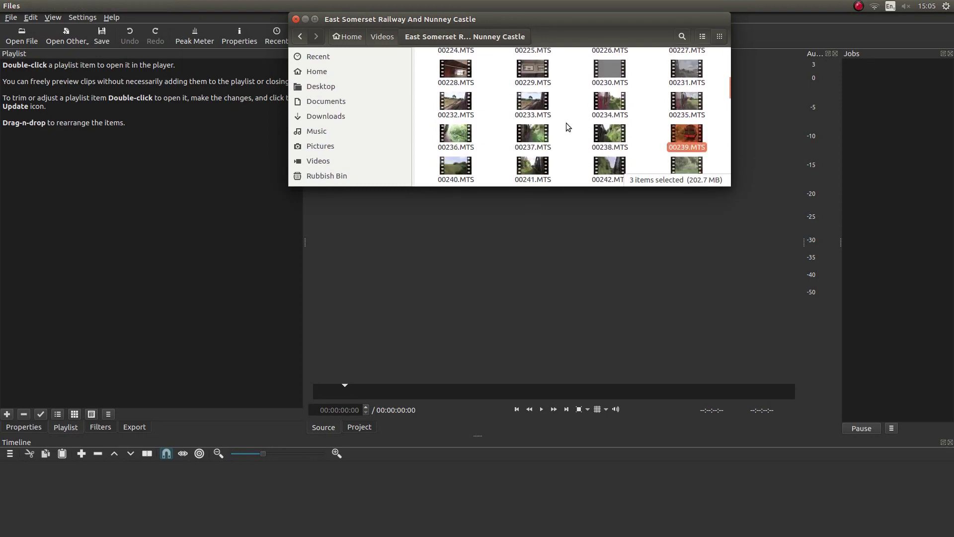
scroll(639, 108, "up", 1)
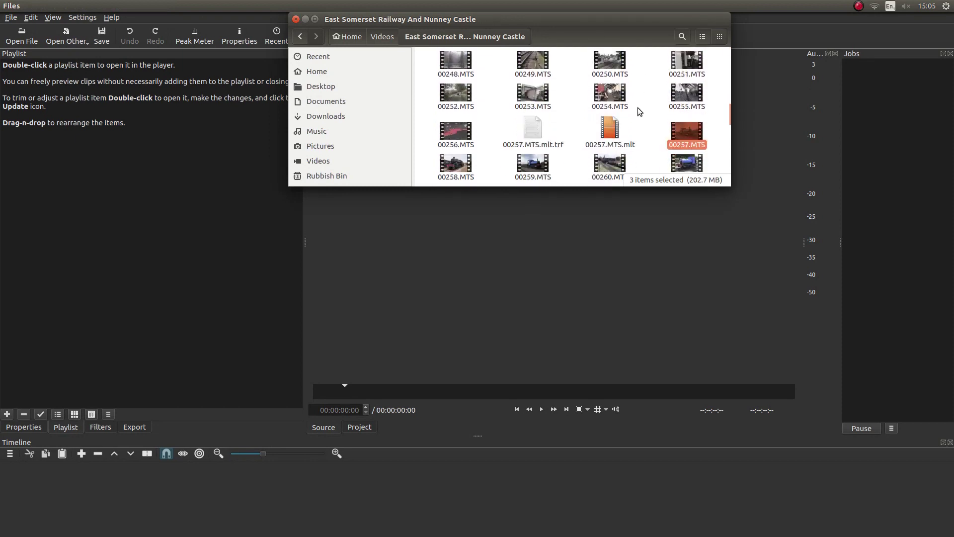
scroll(637, 107, "down", 1)
scroll(649, 107, "up", 1)
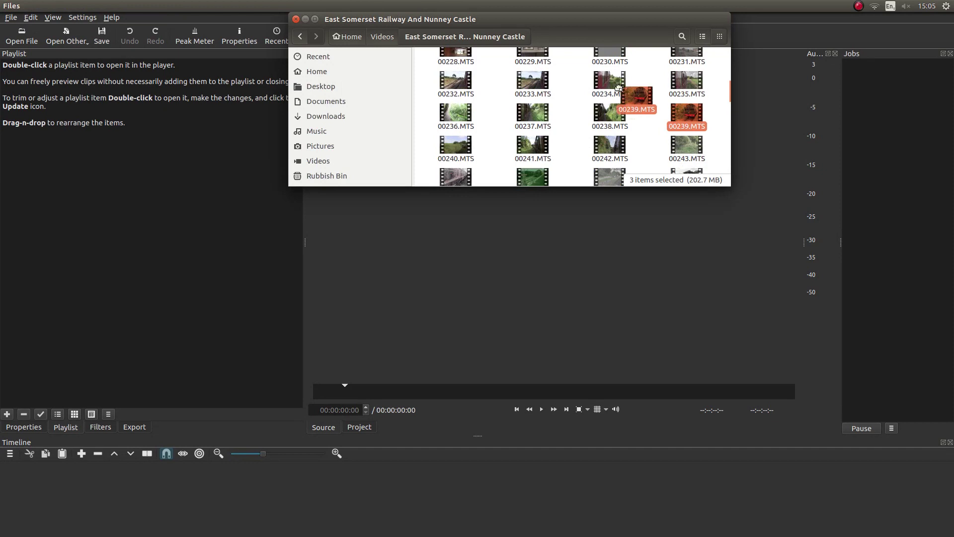
left_click_drag(619, 88, 70, 103)
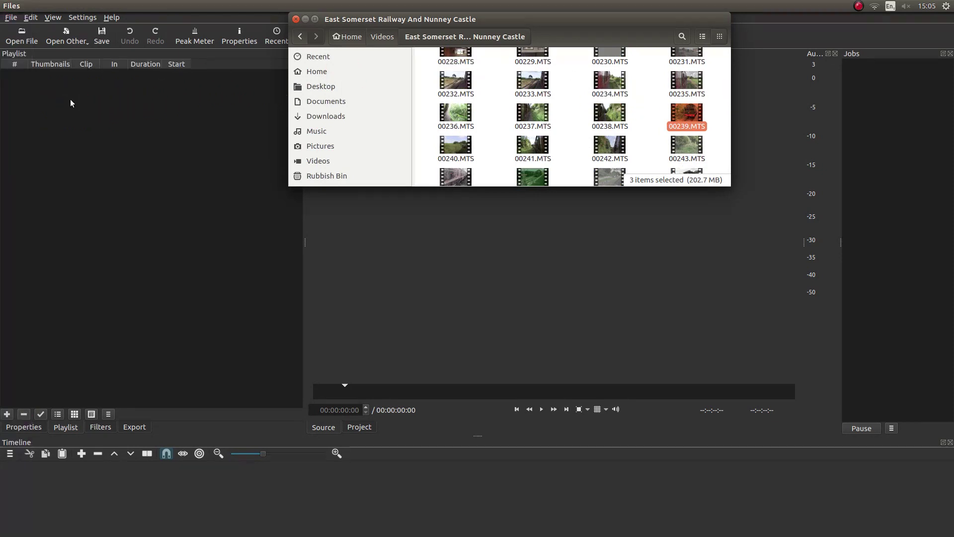
Back in Shotcut, pause the preview and select 00239.MTS in the playlist
left_click(143, 207)
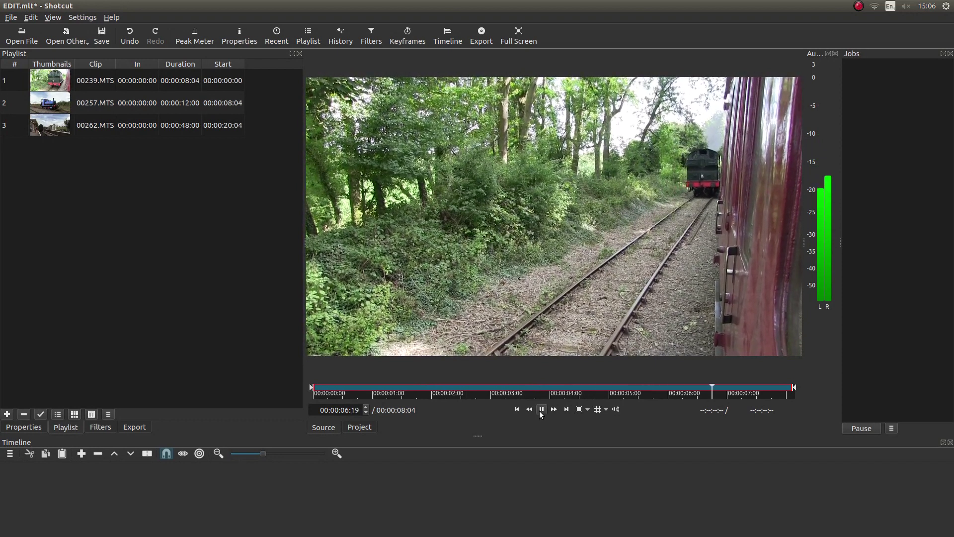
left_click(610, 310)
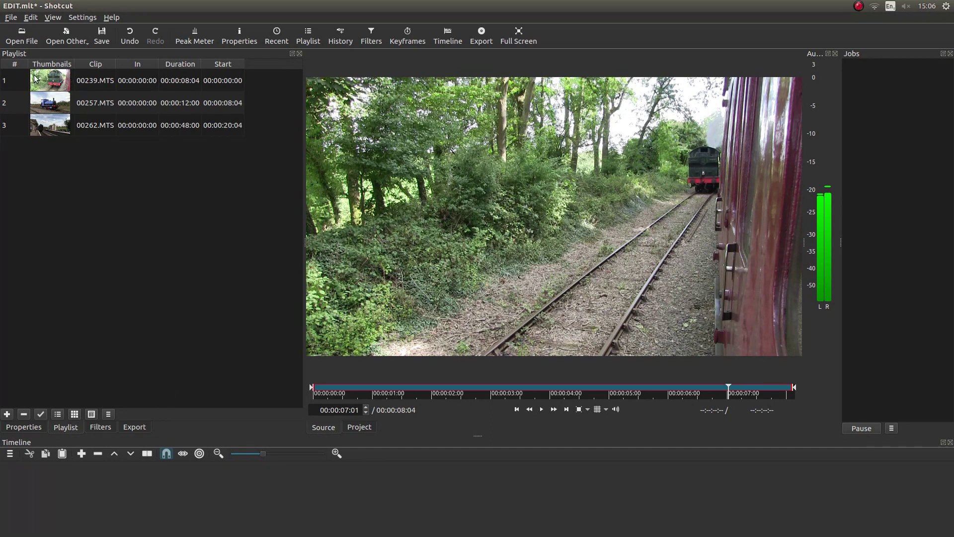
left_click(61, 79)
Place 00239.MTS on the timeline and move the playhead to 00:00:01:20
left_click_drag(62, 79, 77, 494)
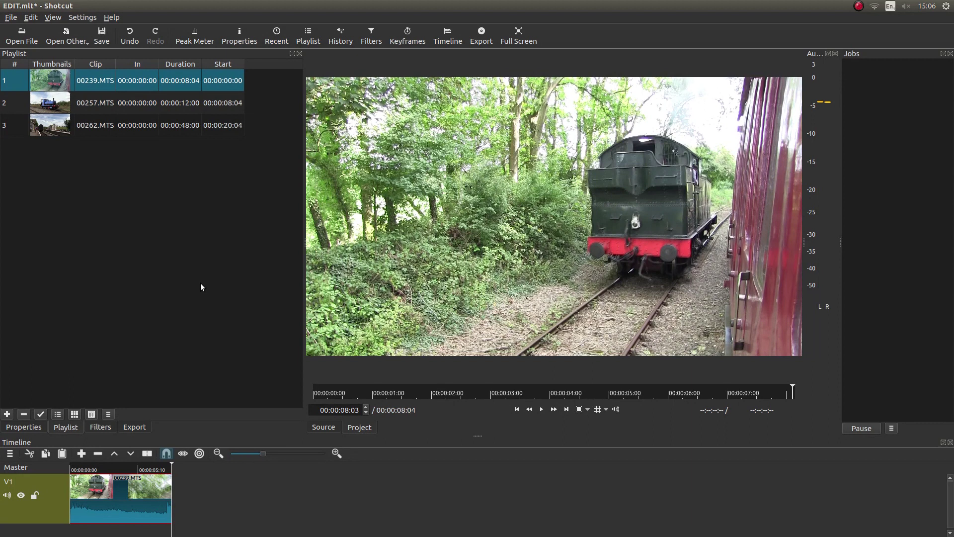
key("Home")
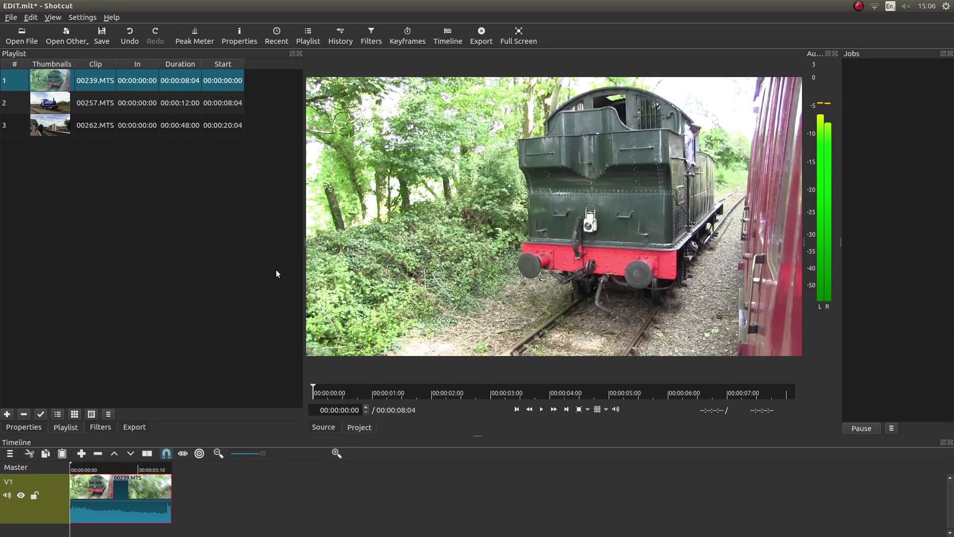
left_click(542, 414)
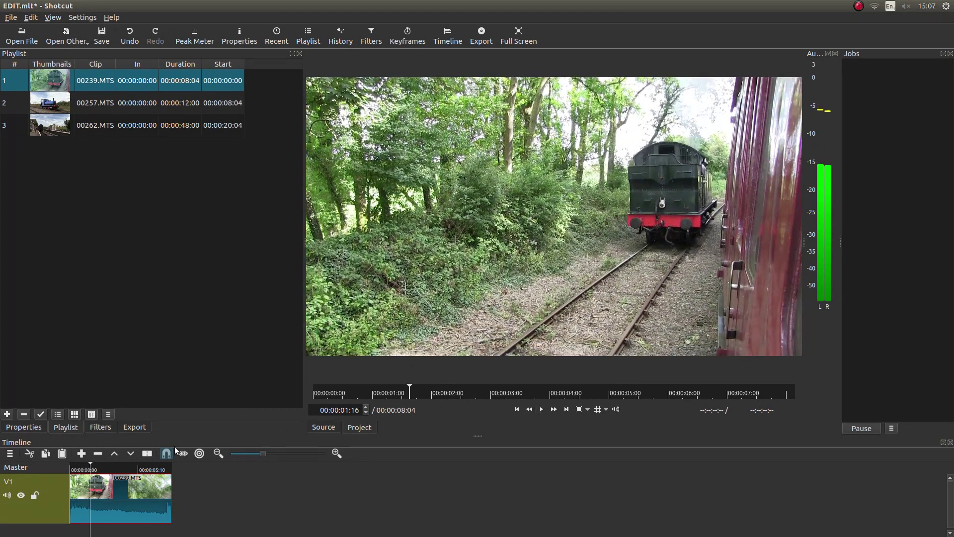
left_click_drag(92, 465, 93, 466)
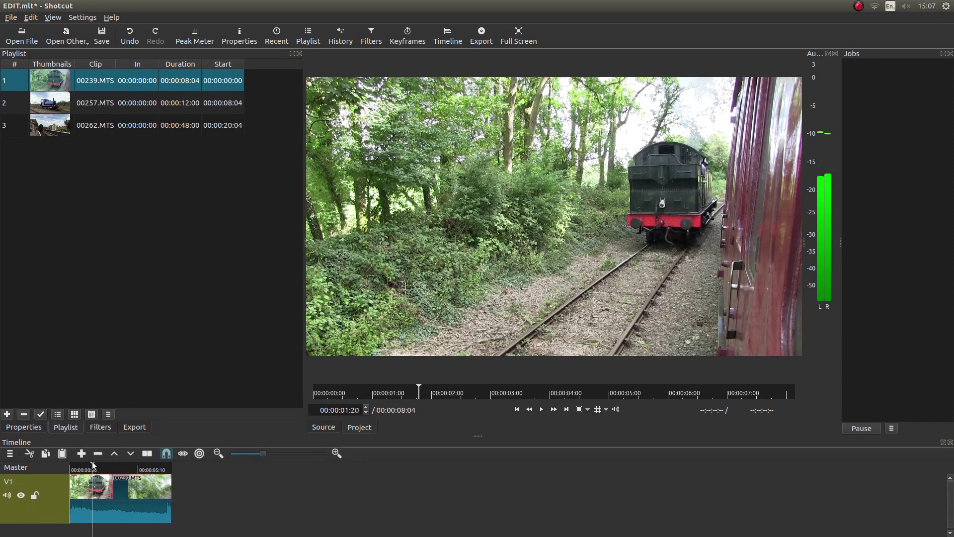
Split 00239.MTS at 00:00:01:20 and ripple-delete the opening, leaving 00:00:06:09
right_click(97, 497)
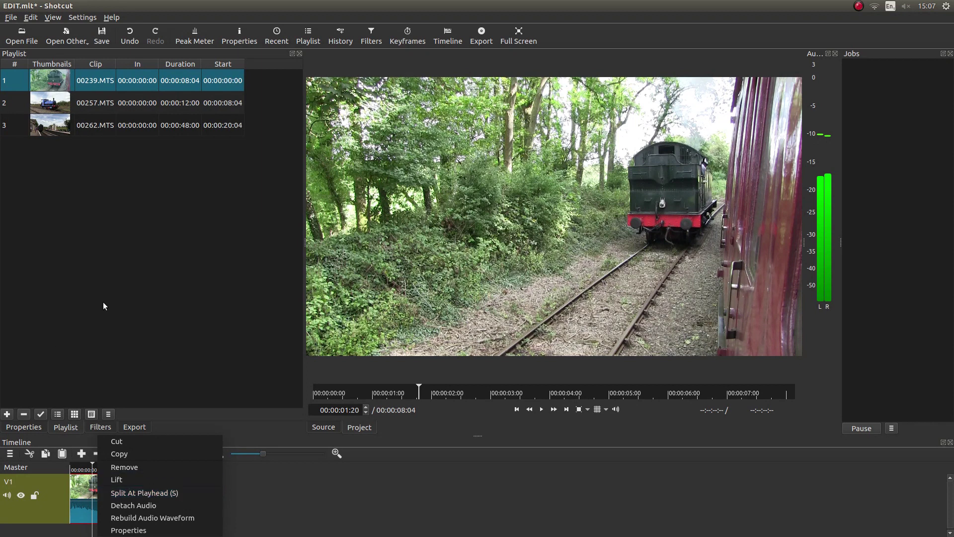
left_click(315, 490)
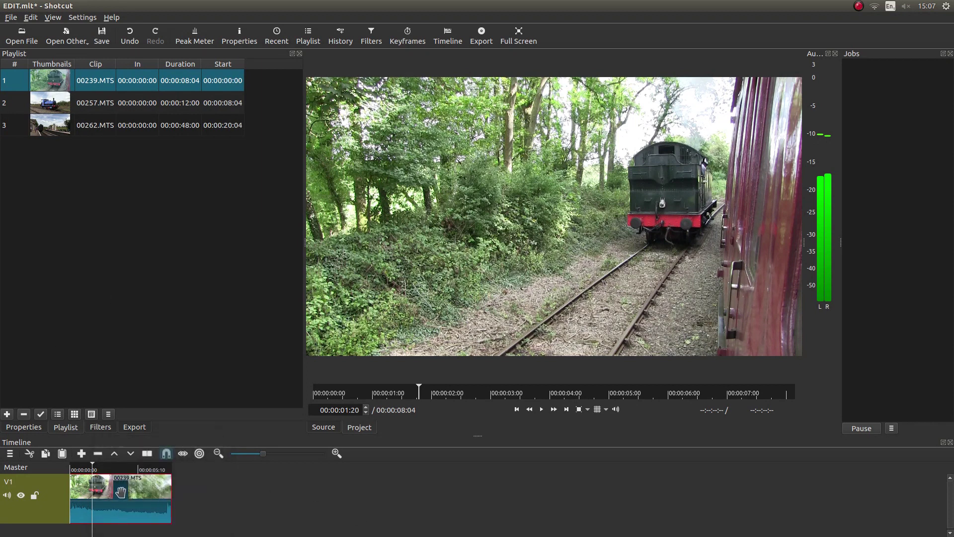
key("s")
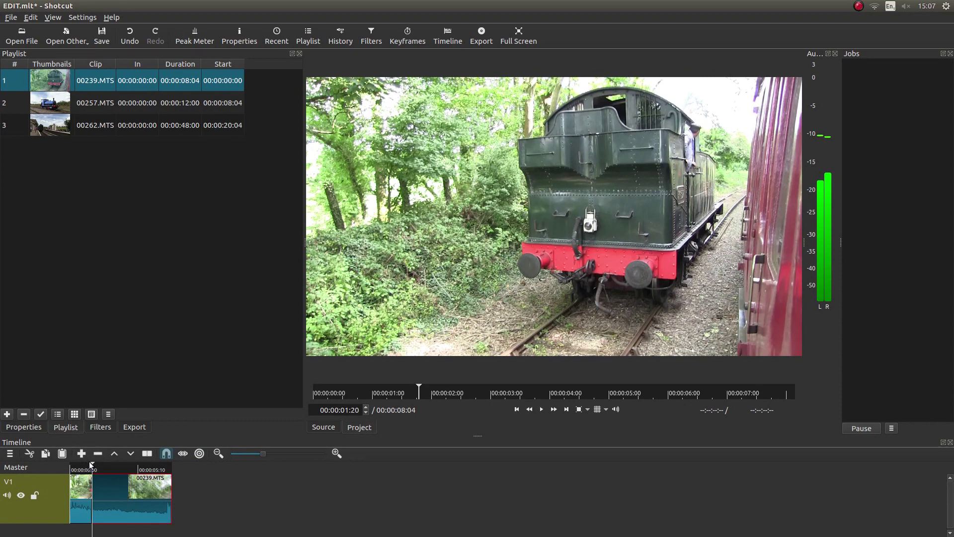
left_click(81, 491)
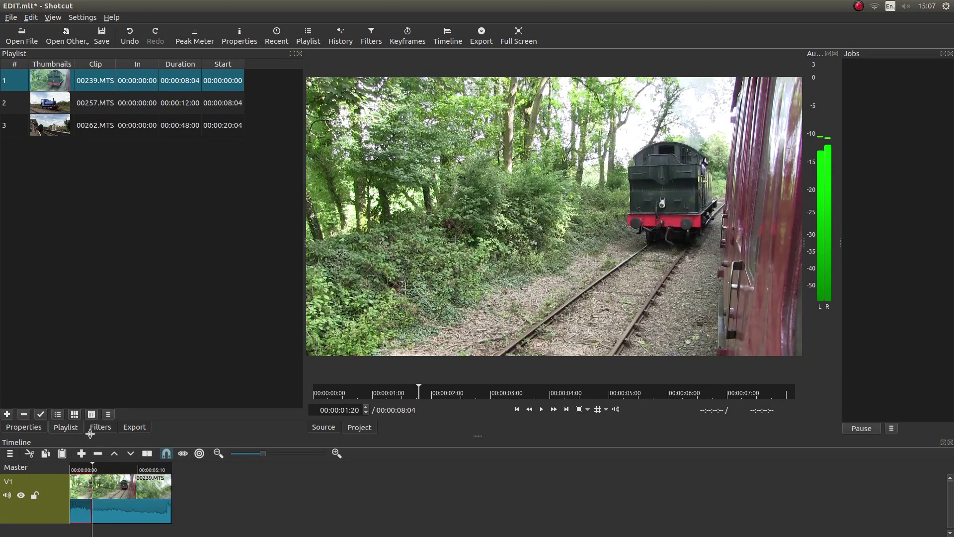
right_click(82, 498)
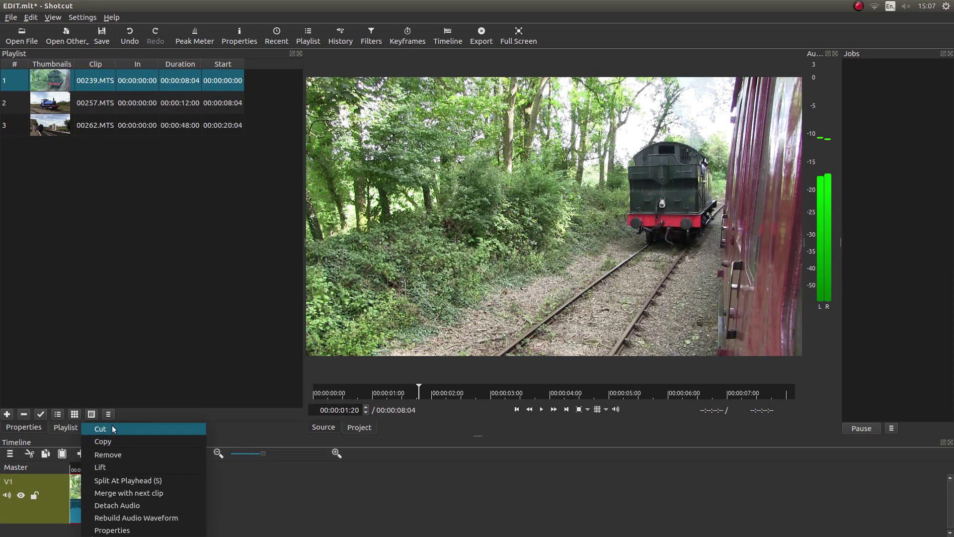
left_click(140, 330)
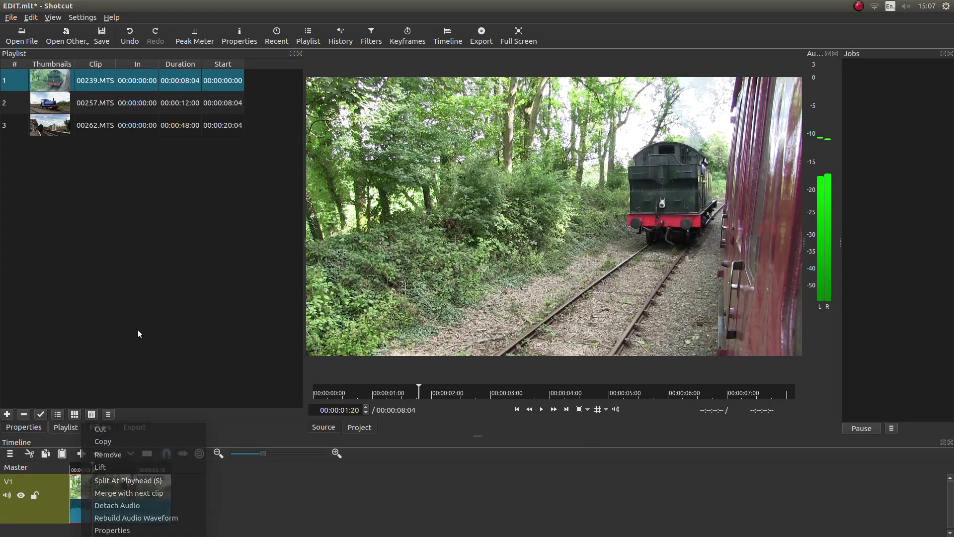
key("q")
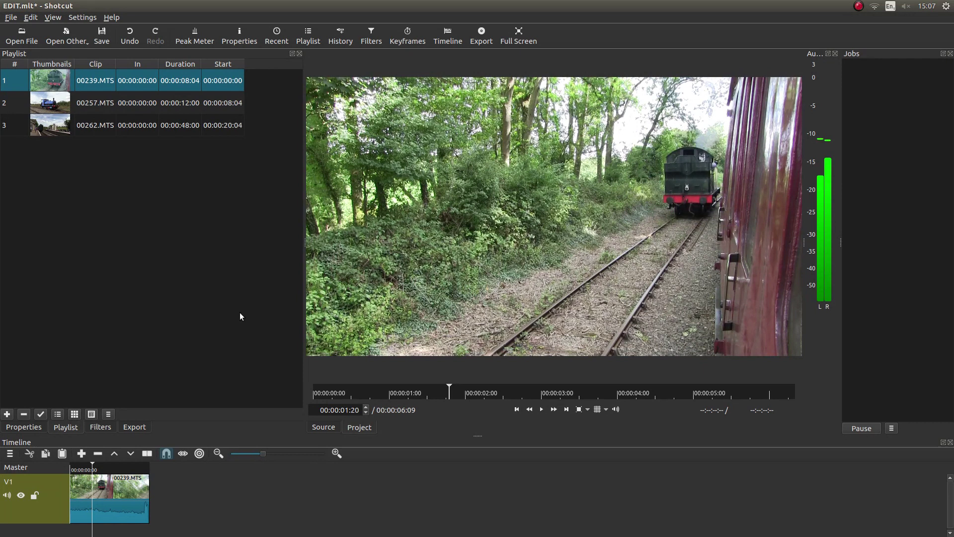
key("Home")
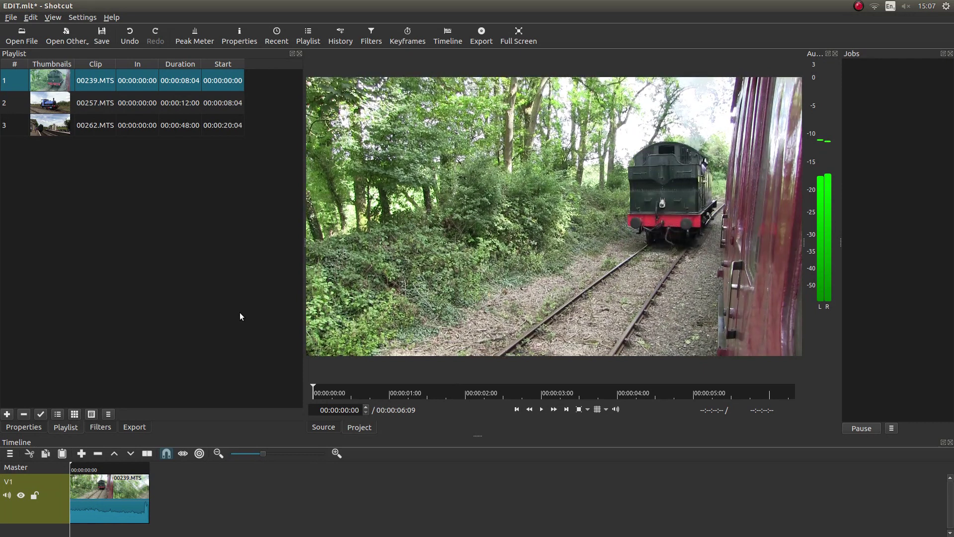
Split 00239.MTS at 00:00:04:02, delete the ending piece, and play back the result
left_click(543, 410)
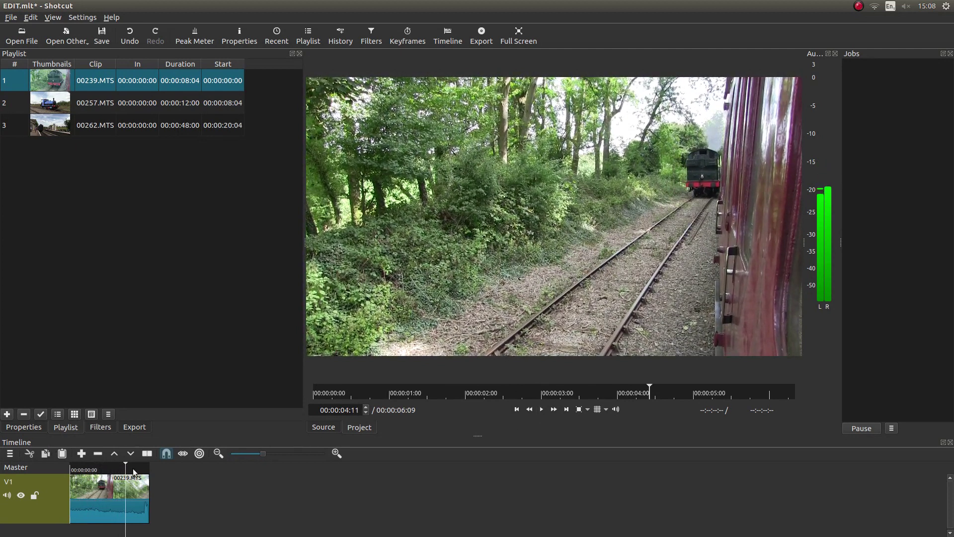
left_click_drag(124, 467, 120, 467)
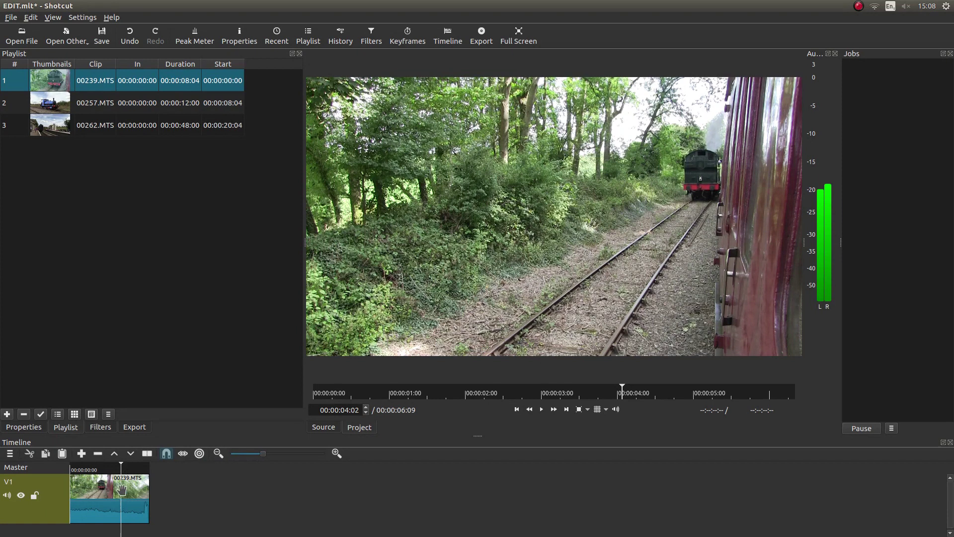
key("s")
left_click(138, 496)
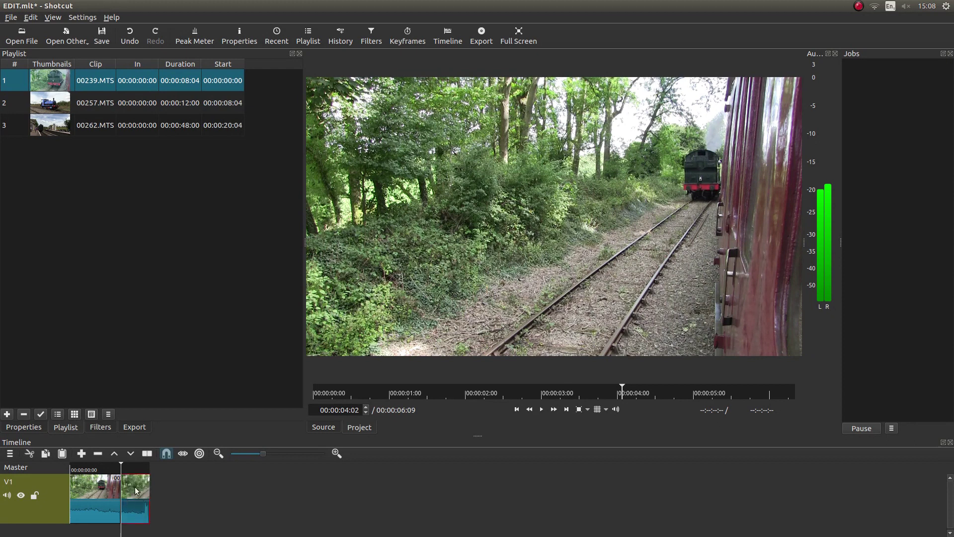
key("Delete")
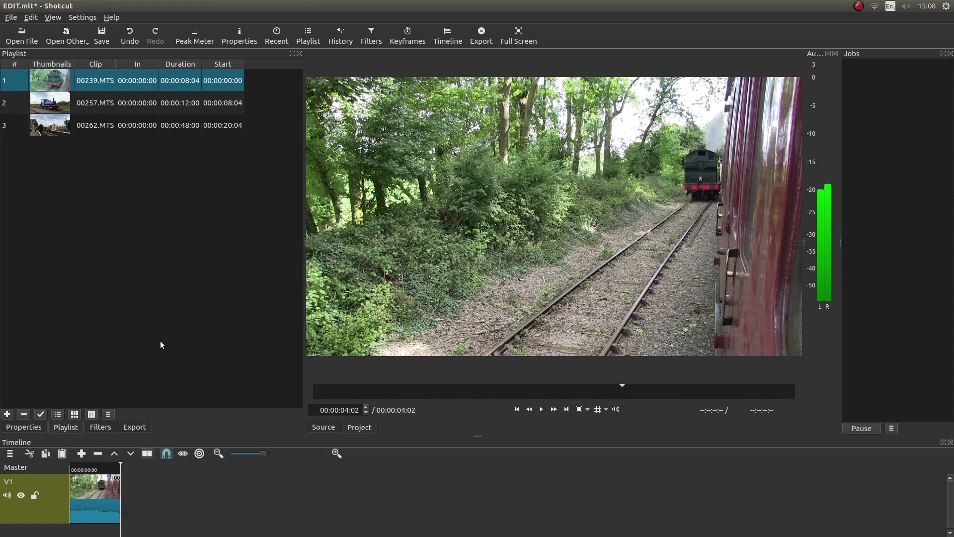
right_click(100, 483)
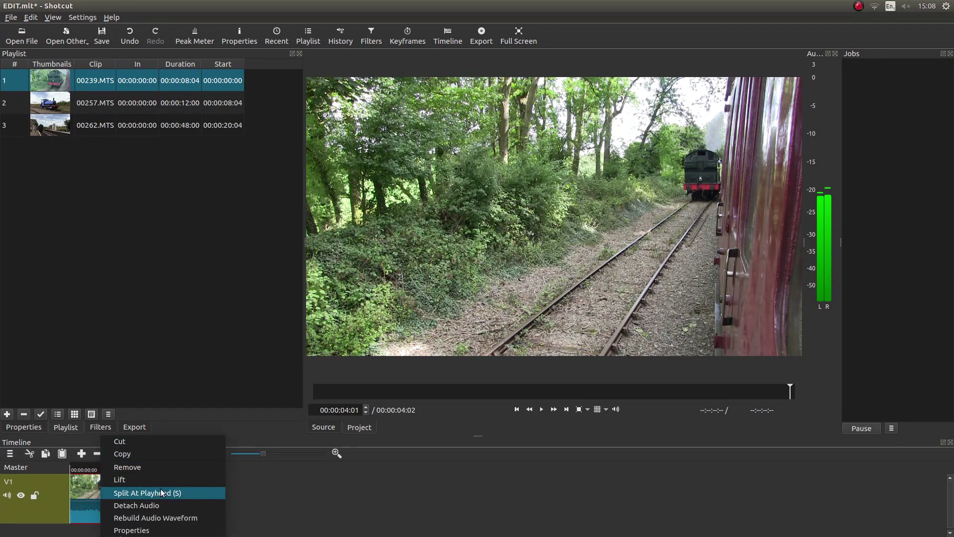
left_click(192, 332)
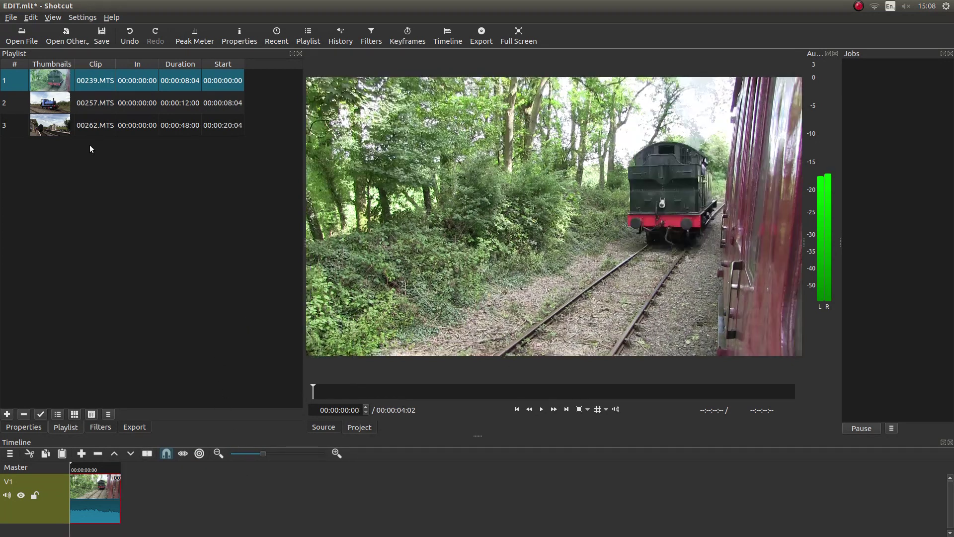
left_click(541, 410)
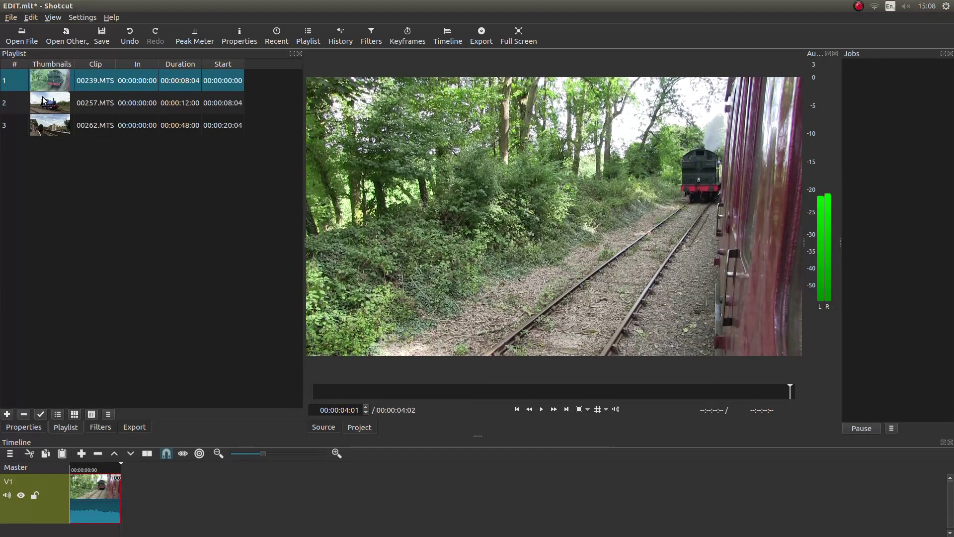
Add 00257.MTS after 00239.MTS, split it at 00:00:06:12 and ripple-delete the left half
left_click_drag(42, 101, 238, 495)
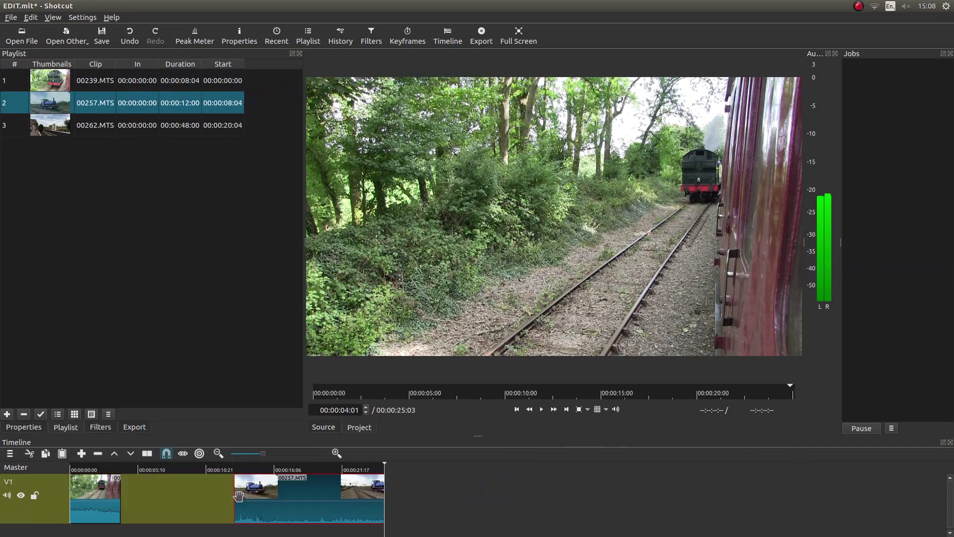
left_click_drag(324, 491, 209, 494)
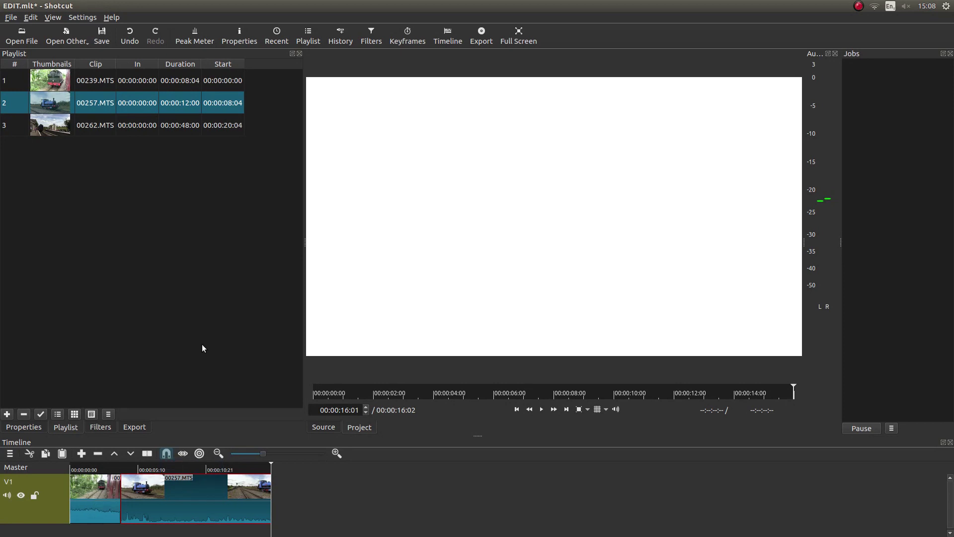
key("Up")
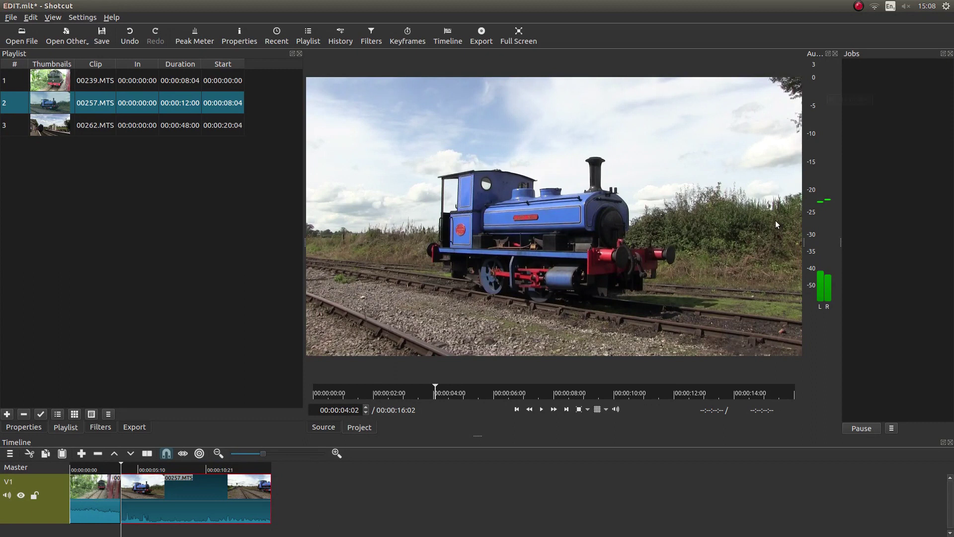
left_click(542, 410)
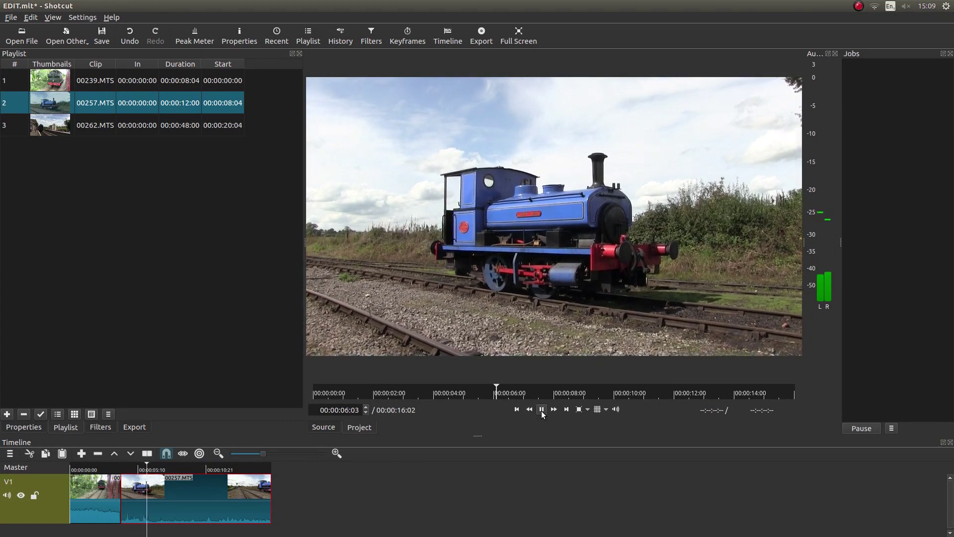
left_click(541, 410)
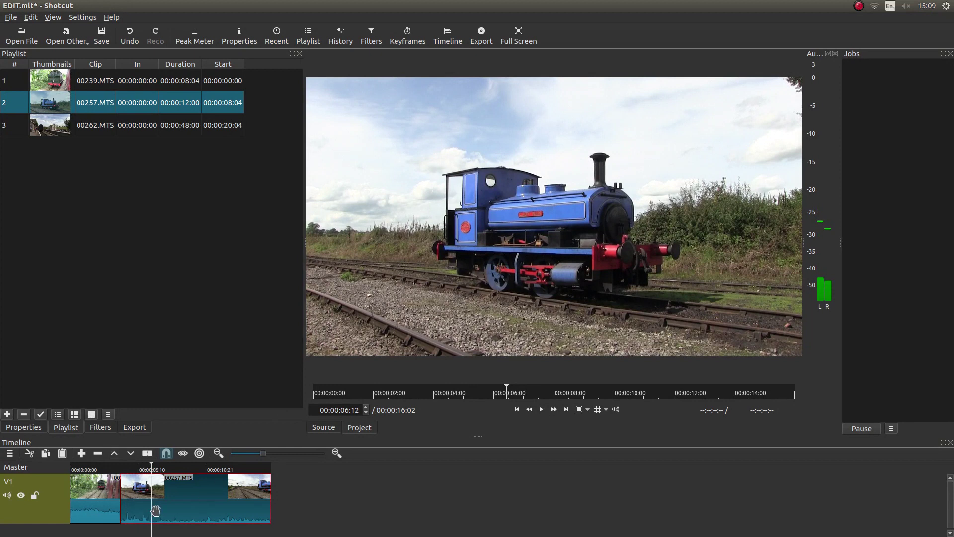
key("s")
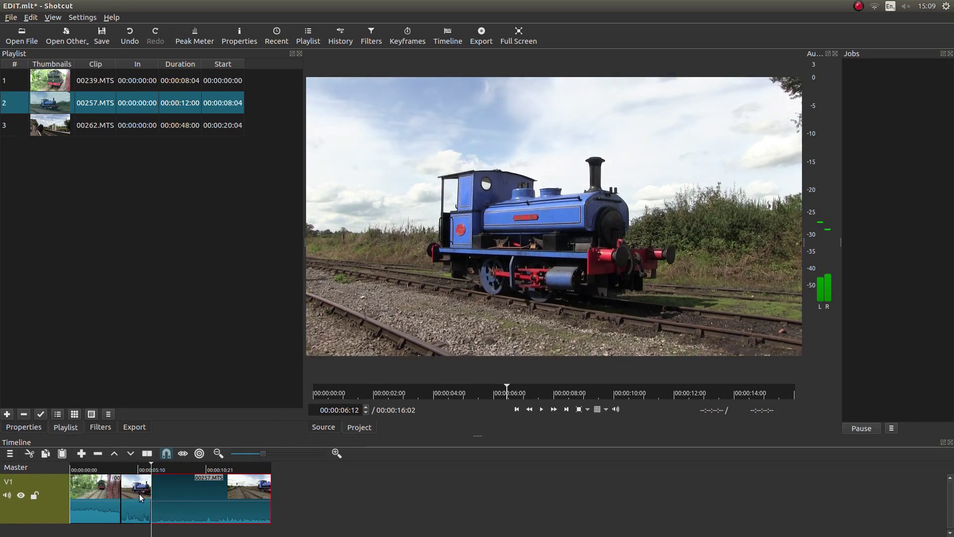
left_click(139, 493)
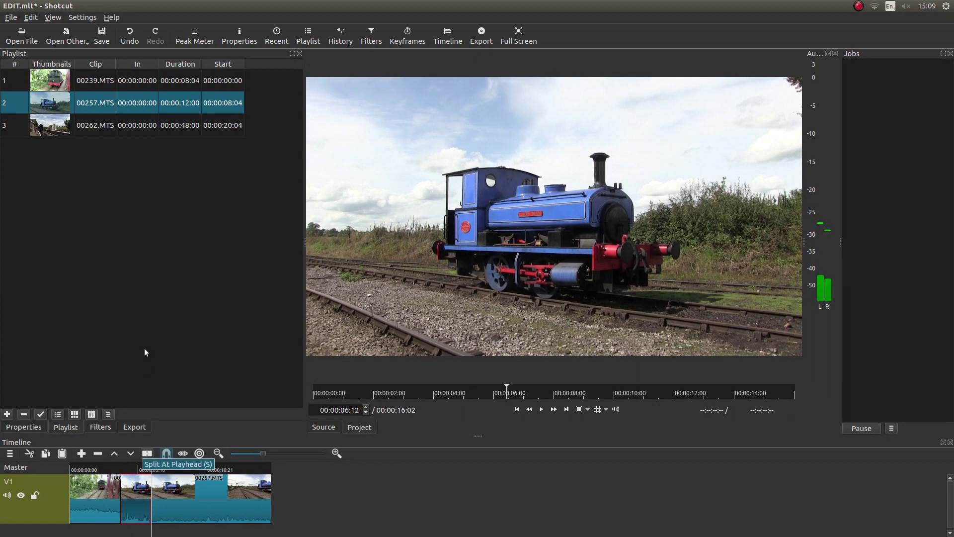
key("x")
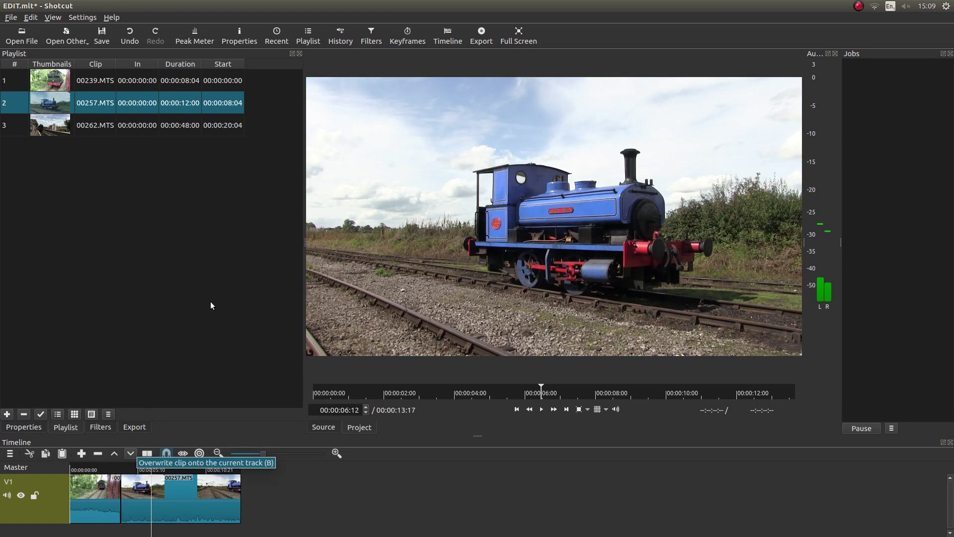
Set the playhead to 00:00:10:12 and delete the trailing clip, ending the timeline there
key("Up")
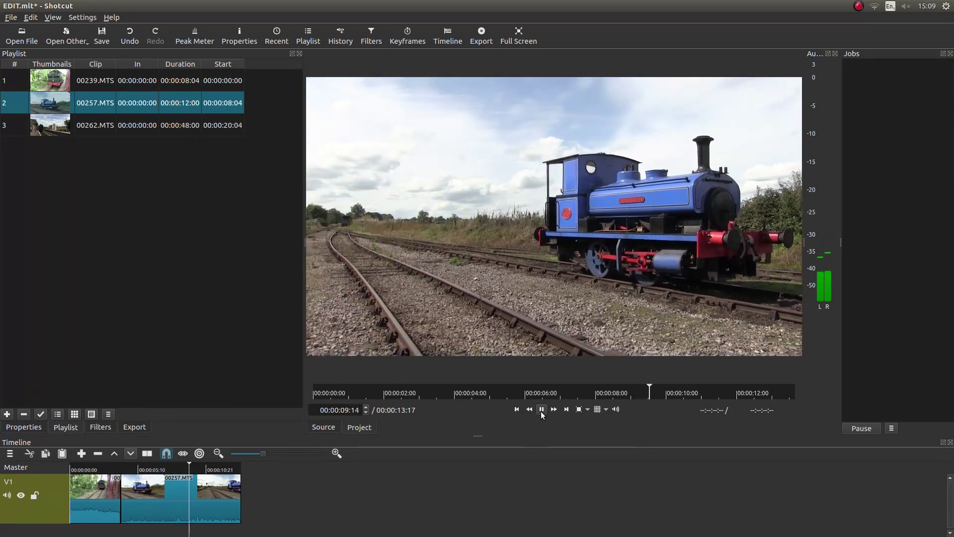
left_click(541, 413)
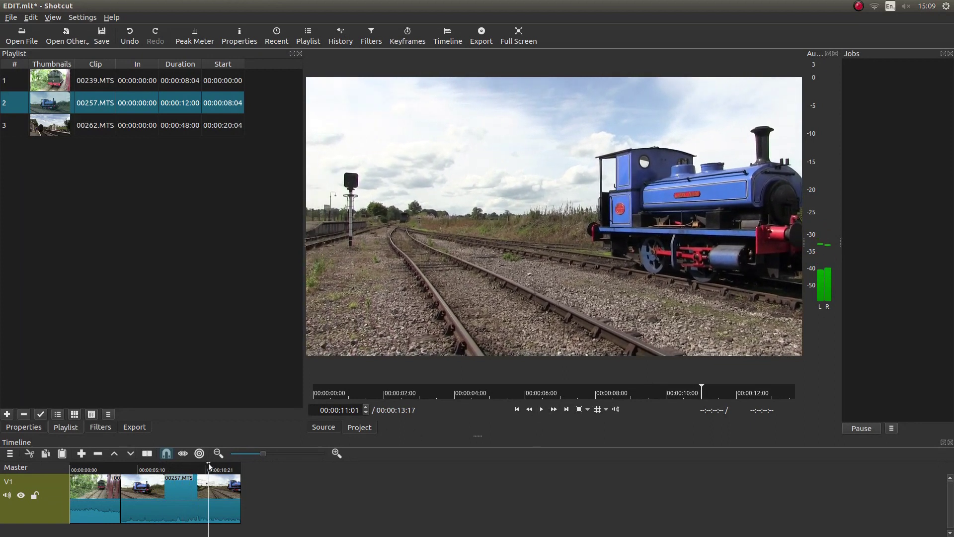
left_click_drag(209, 466, 203, 468)
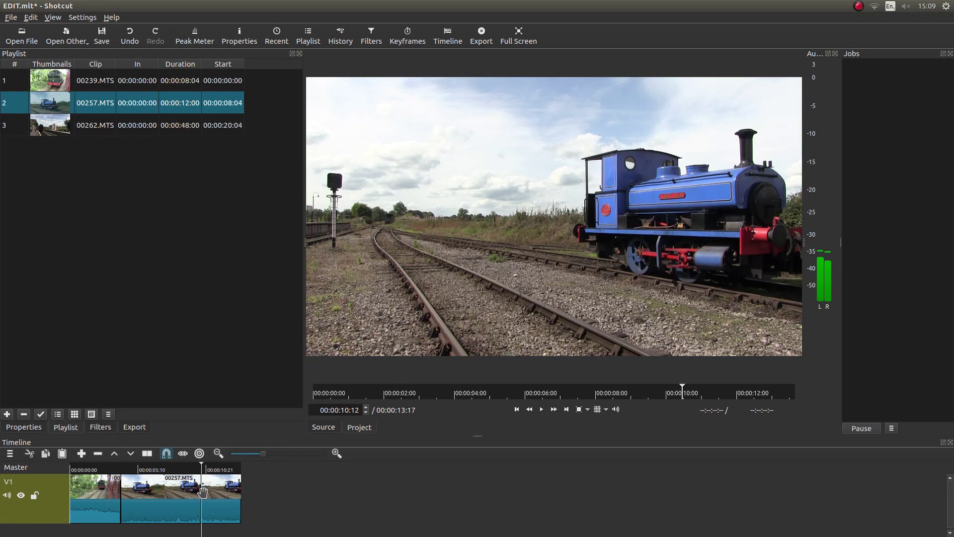
right_click(222, 490)
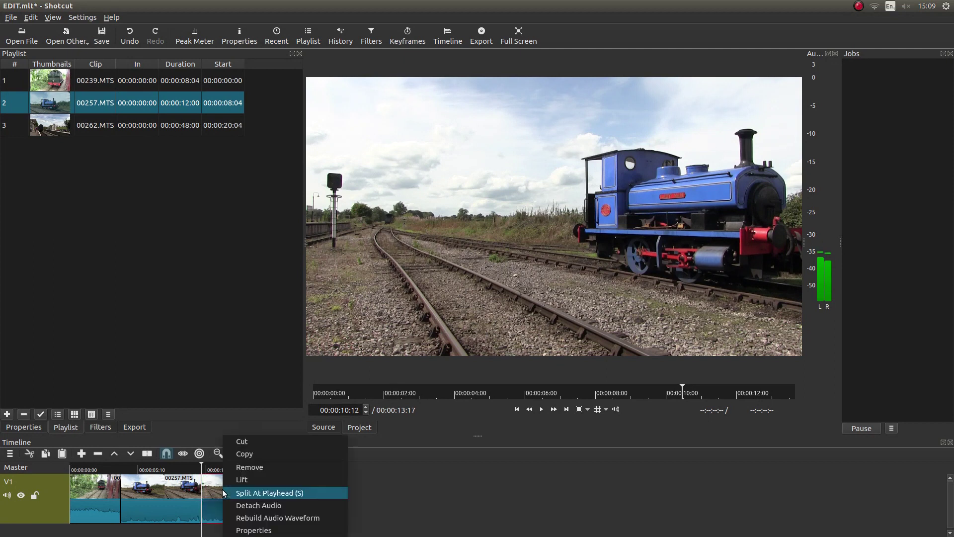
key("Escape")
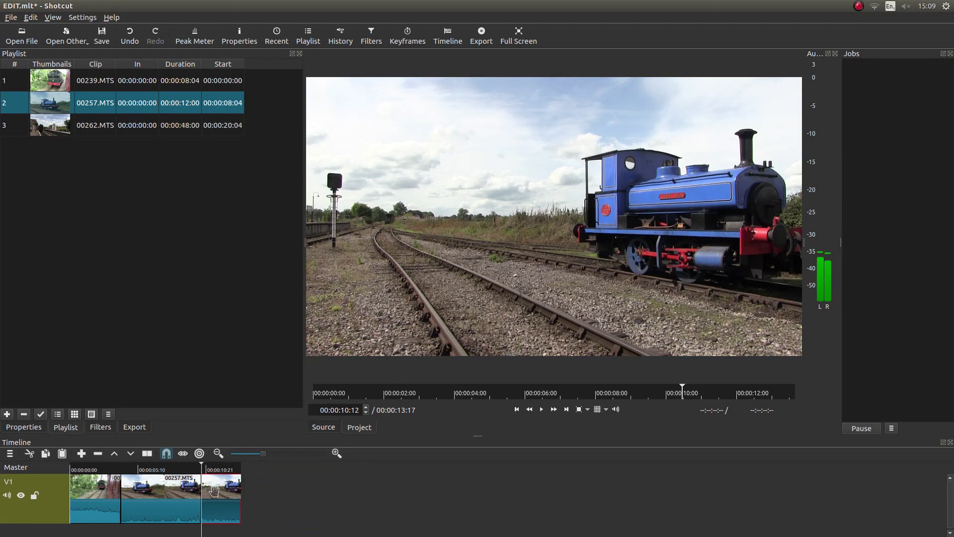
key("Delete")
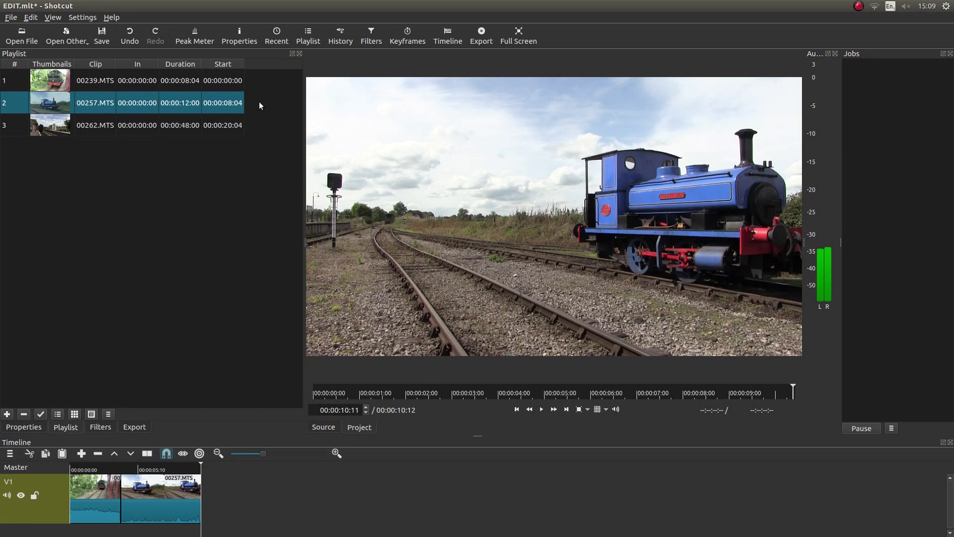
Place 00262.MTS after 00257.MTS, split at a scrubbed point and delete its opening, totalling 00:00:34:21
left_click_drag(58, 133, 334, 511)
left_click_drag(638, 496, 447, 496)
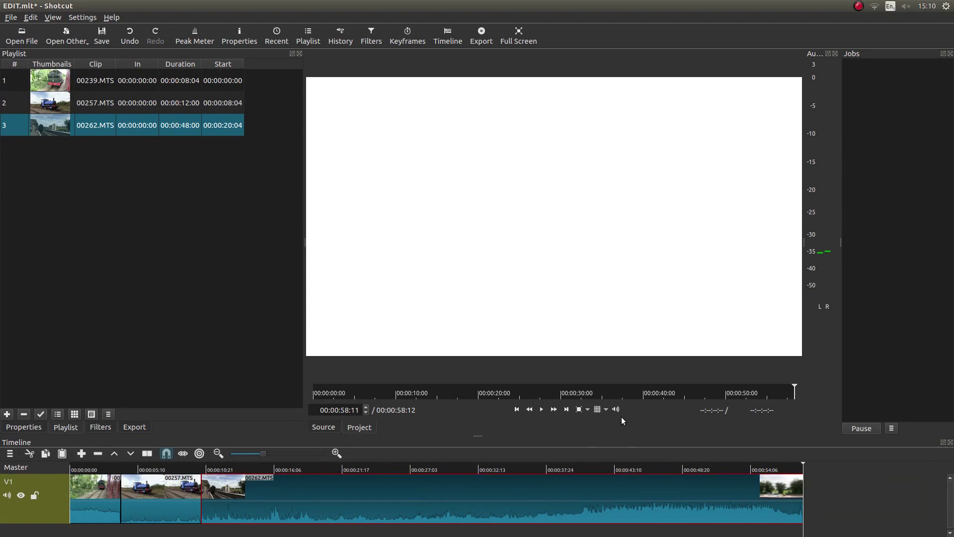
key("Up")
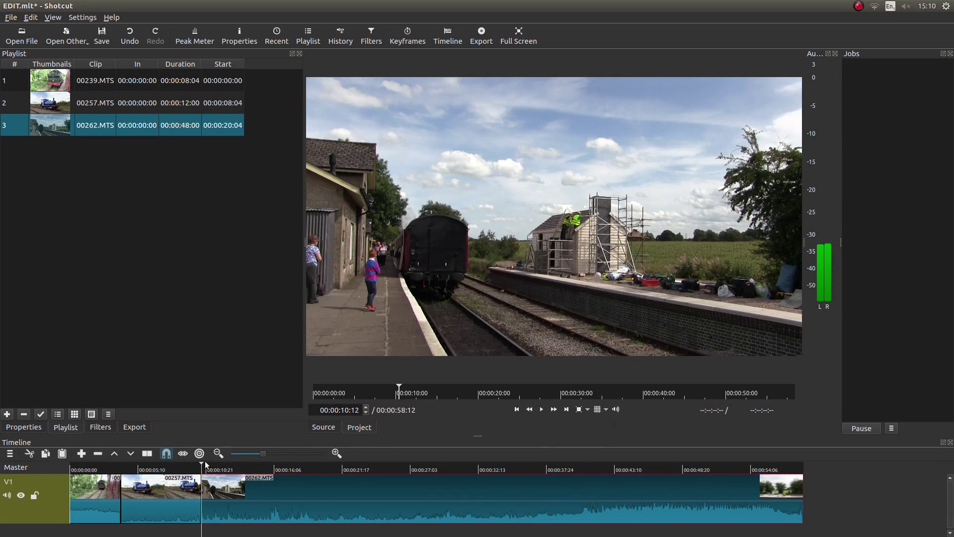
left_click_drag(203, 466, 497, 462)
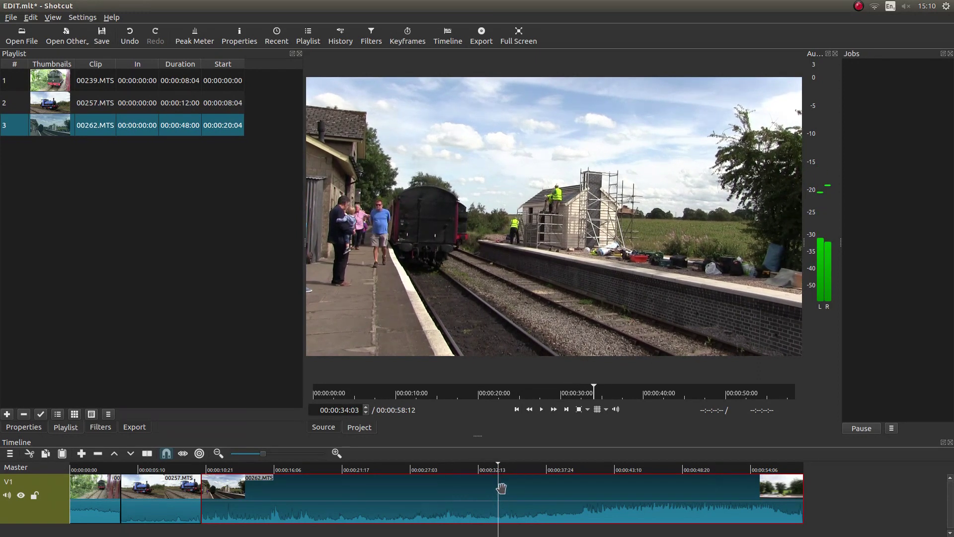
key("s")
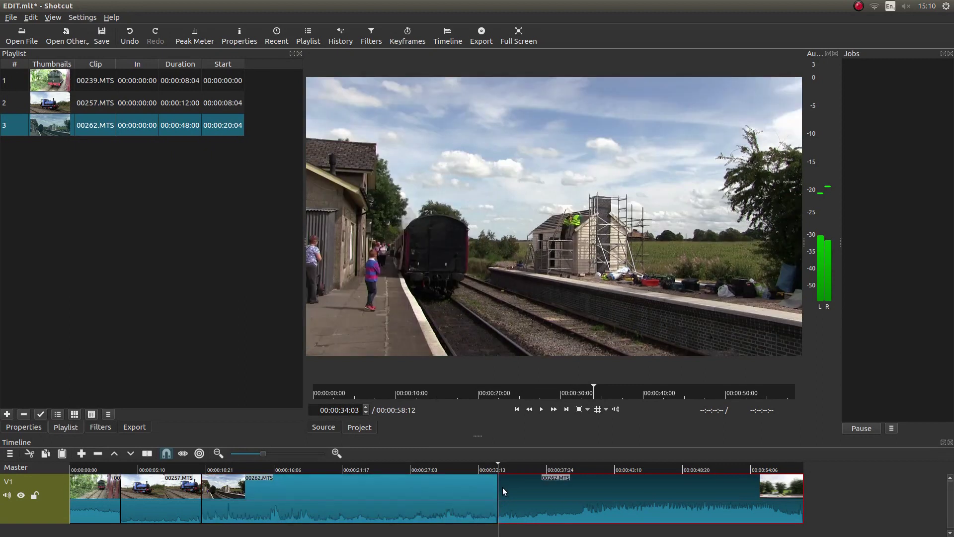
left_click(304, 488)
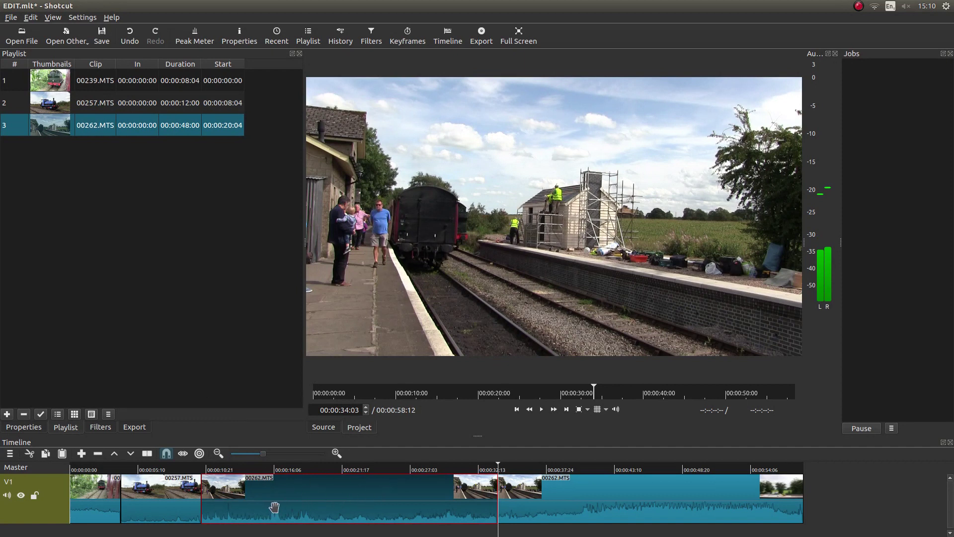
key("Delete")
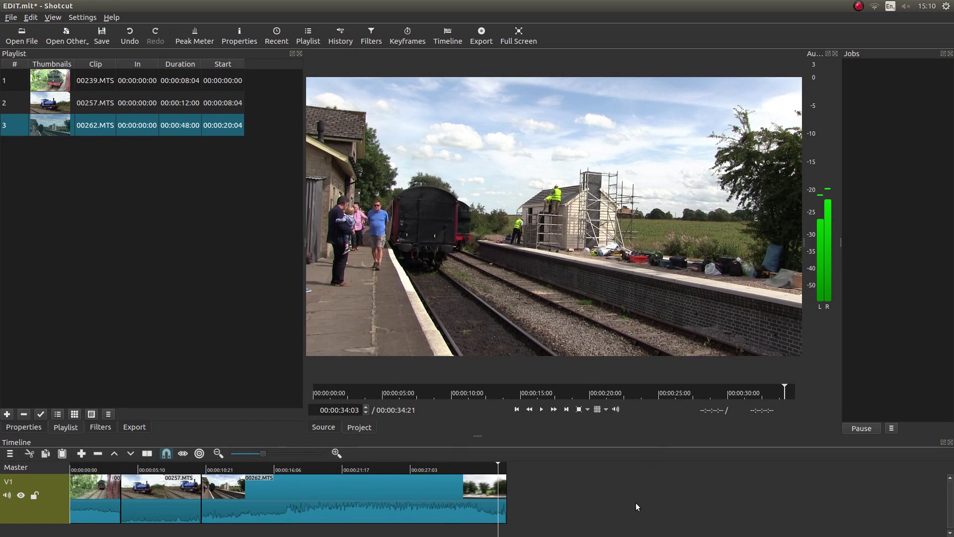
Play 00262.MTS from its start and pause at 00:00:21:22
key("Up")
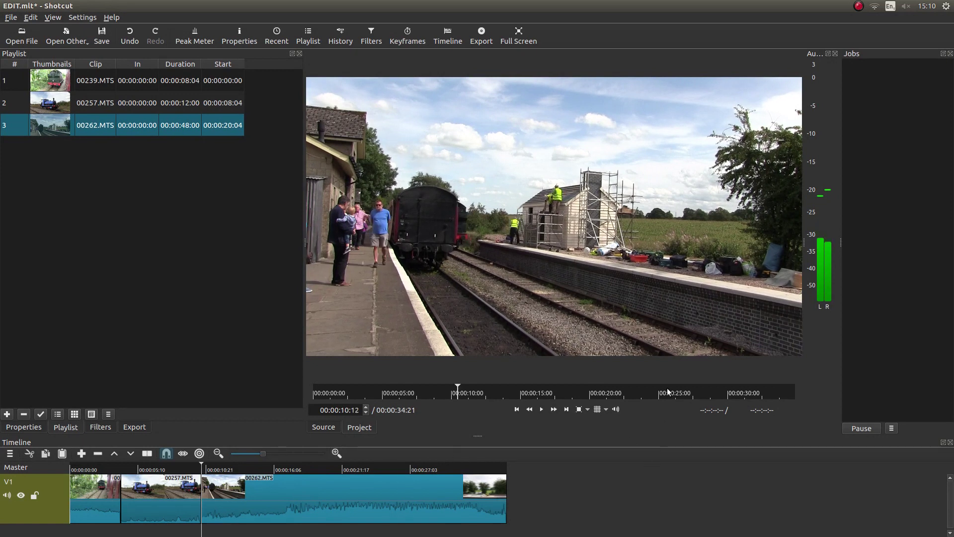
left_click(542, 409)
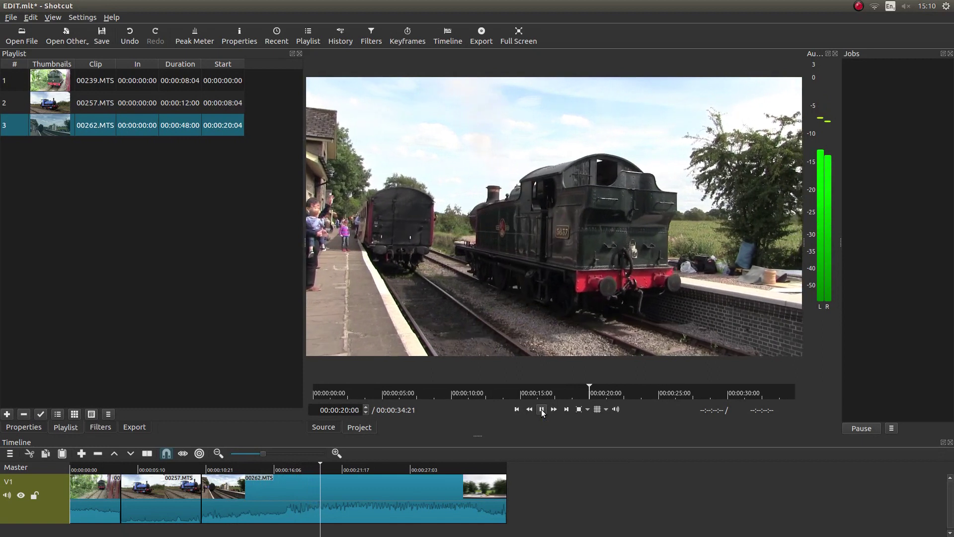
left_click(542, 410)
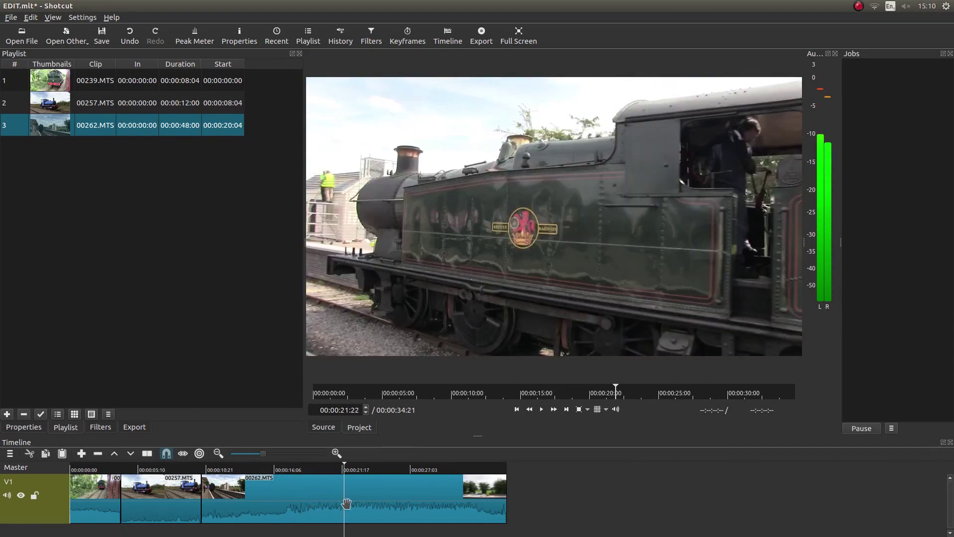
Split the clip at 00:00:21:22 and delete the trailing part, leaving the clip menu unused
key("s")
left_click(394, 489)
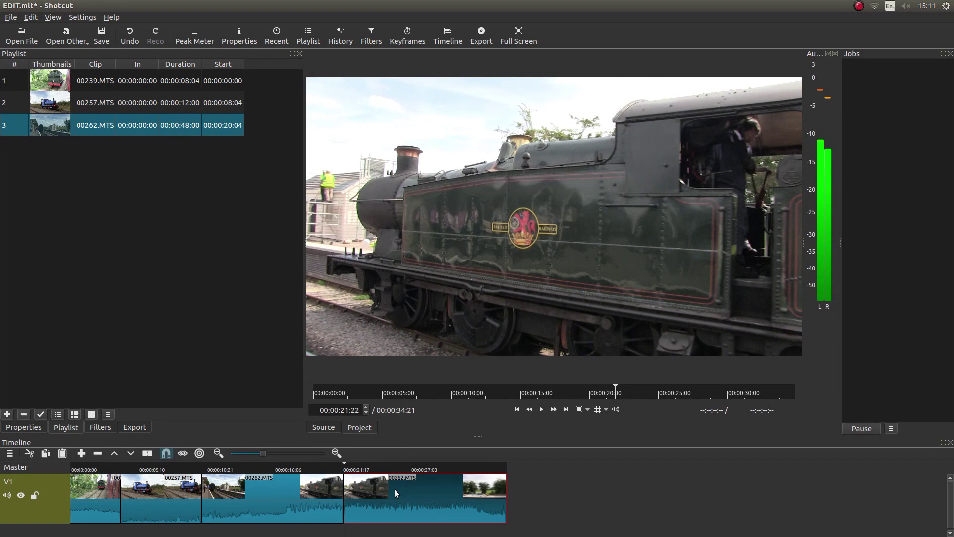
key("Delete")
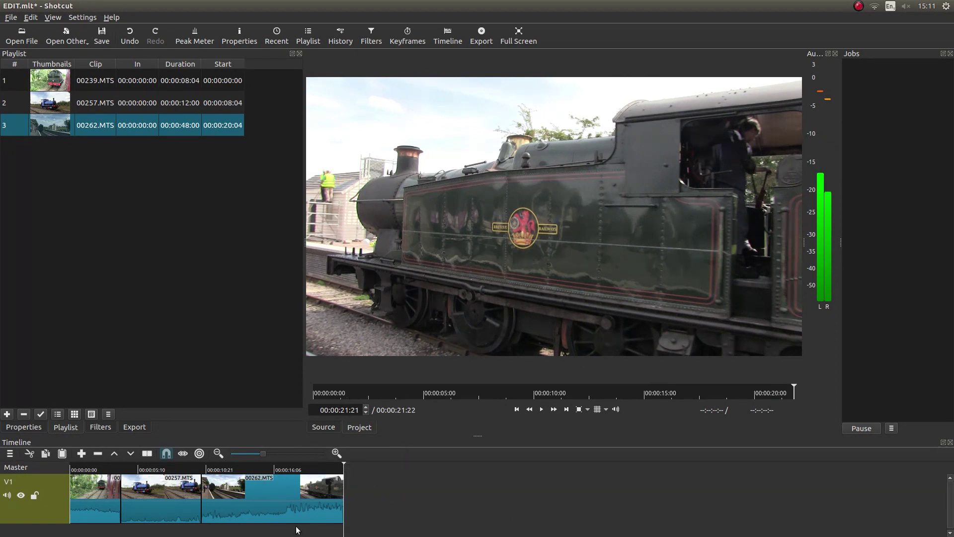
right_click(258, 497)
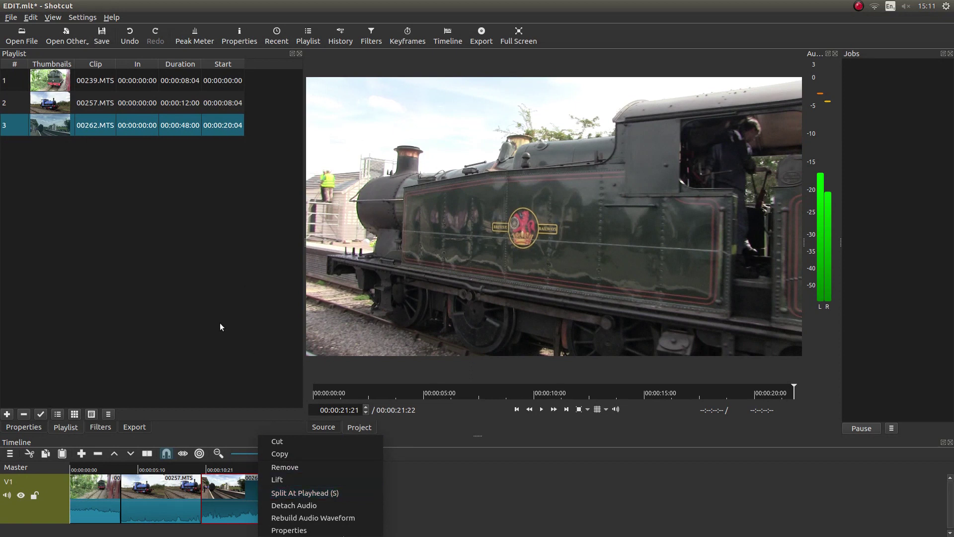
left_click(238, 295)
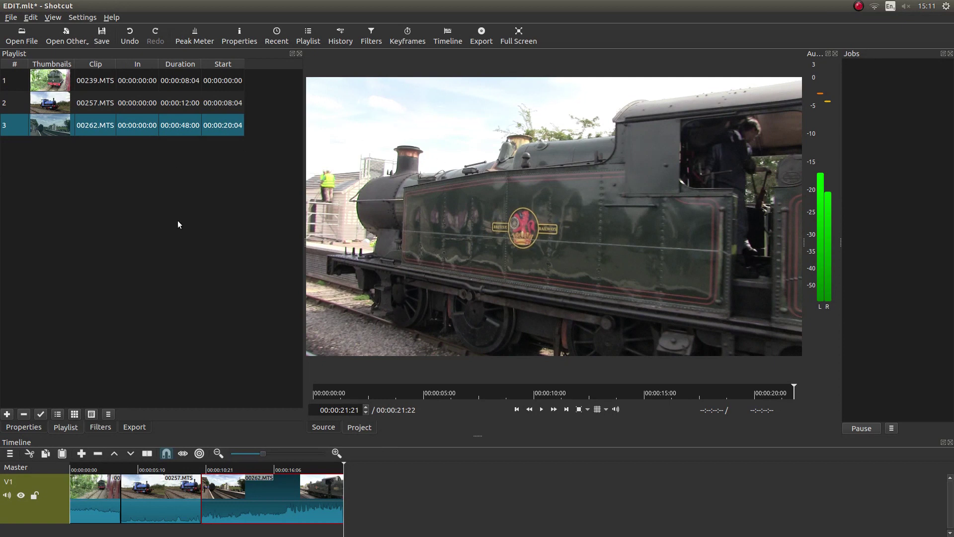
Pick the Stock H.264 High Profile preset for exporting the timeline
left_click(483, 35)
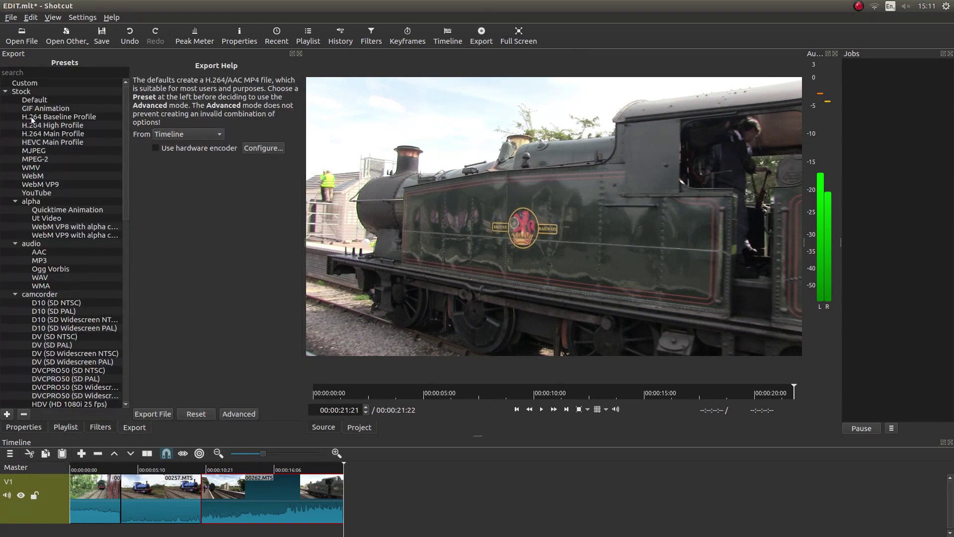
left_click_drag(128, 103, 120, 82)
left_click(71, 127)
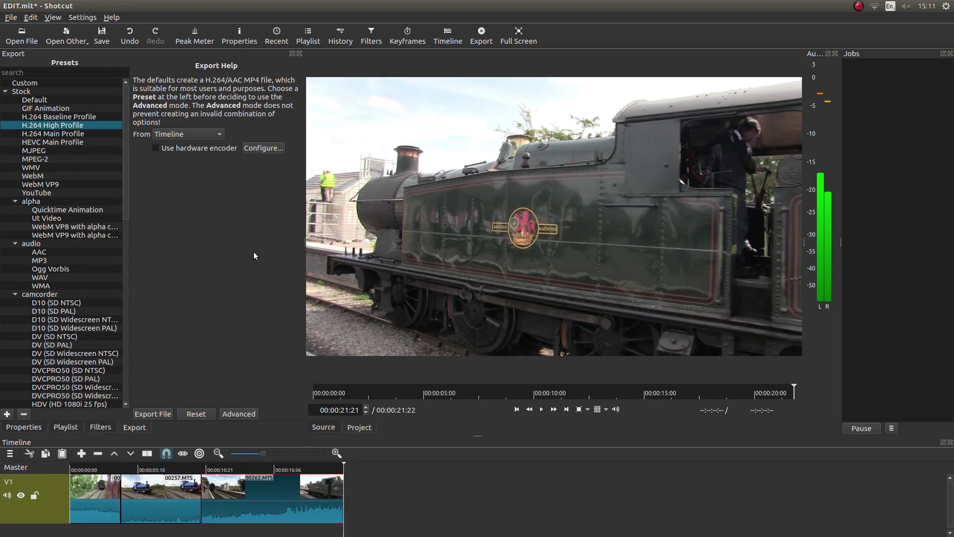
Save the export as EDIT.mp4 in Videos > East Somerset Railway And Nunney Castle > EDIT
left_click(157, 412)
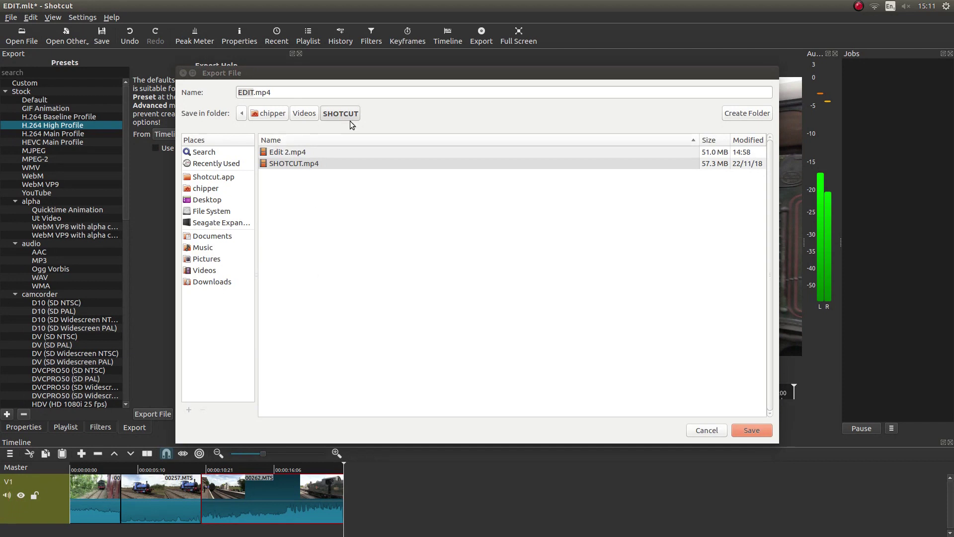
left_click(205, 273)
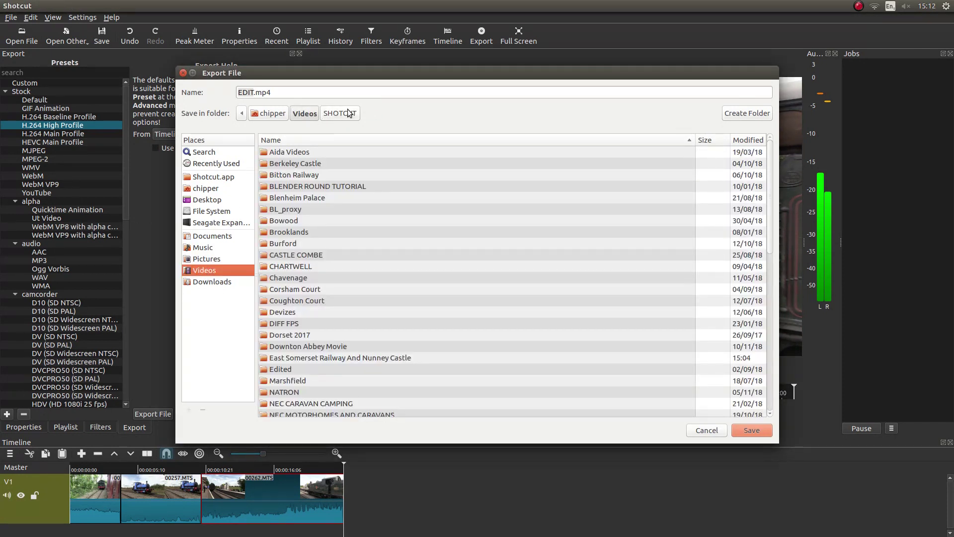
left_click(348, 361)
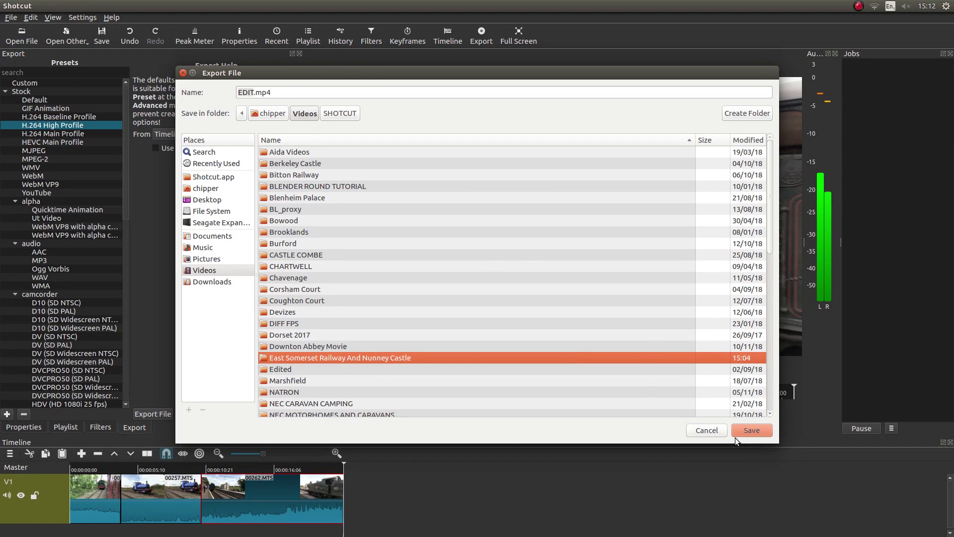
double_click(321, 359)
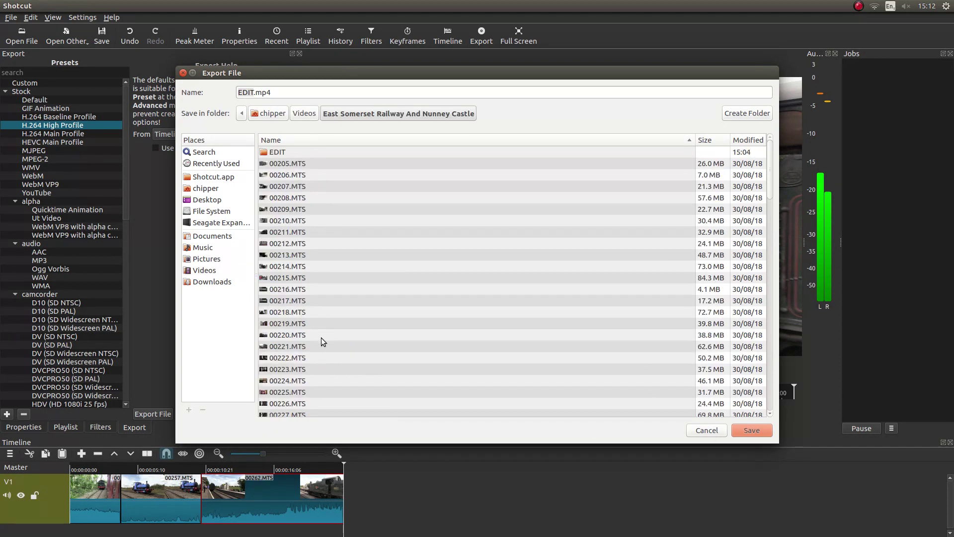
double_click(278, 152)
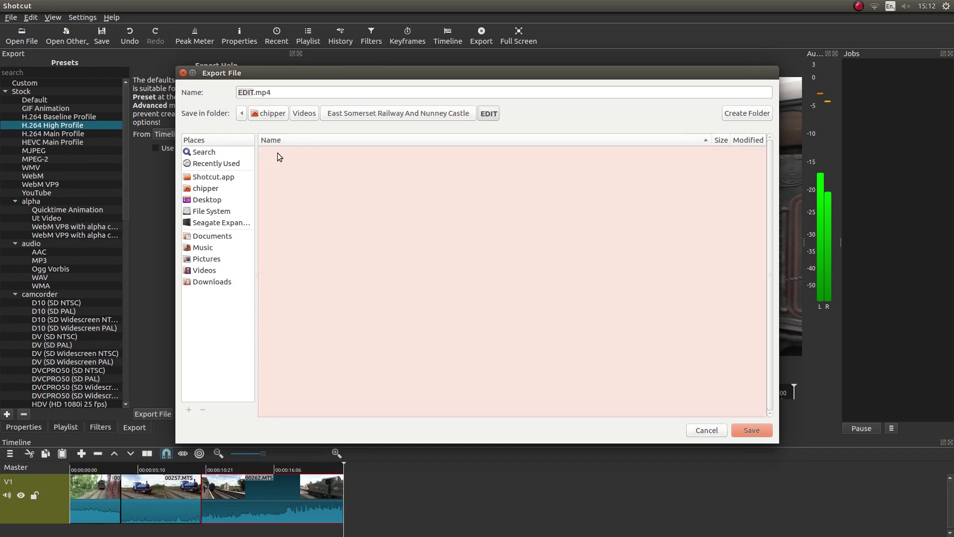
left_click(750, 430)
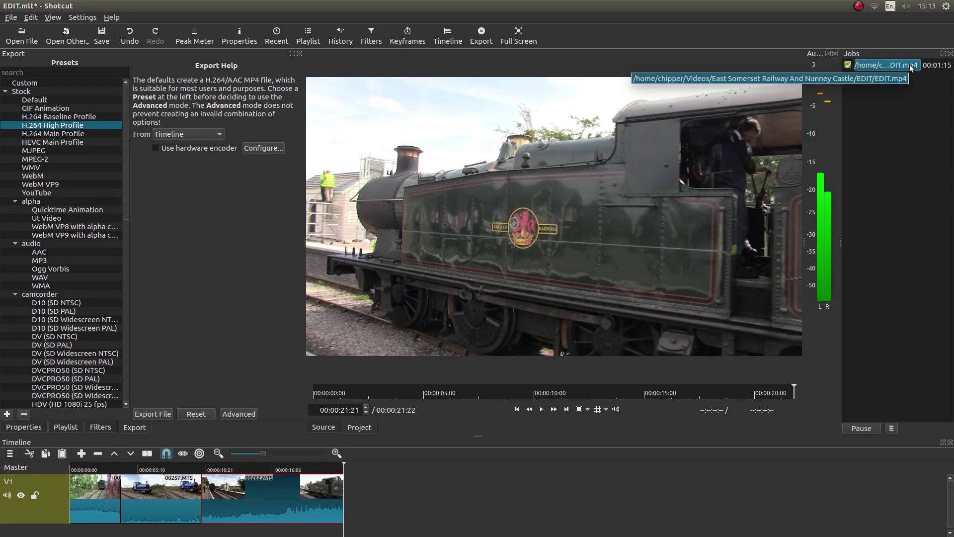
Maximize the Files window and open the EDIT folder holding the exported EDIT.mp4
mouse_move(1, 82)
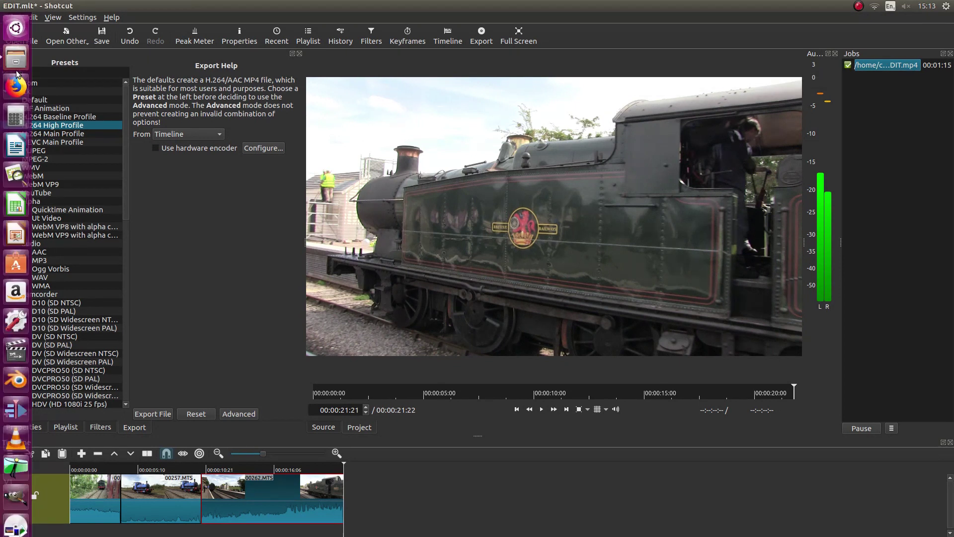
left_click(15, 59)
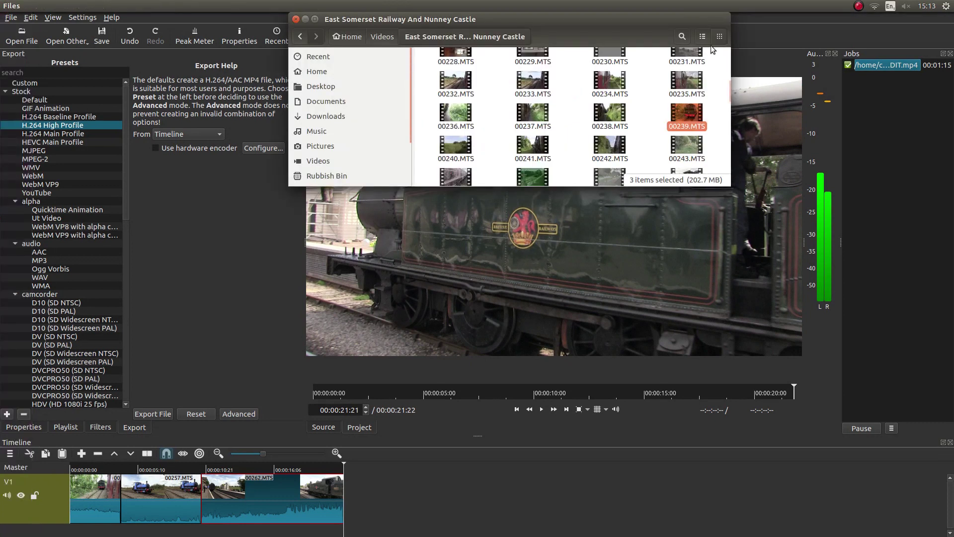
left_click(315, 20)
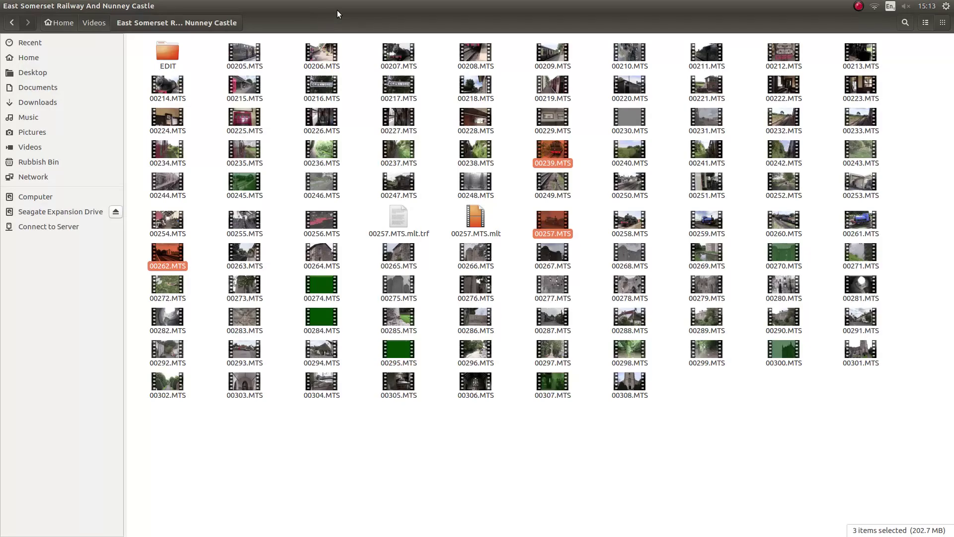
double_click(160, 56)
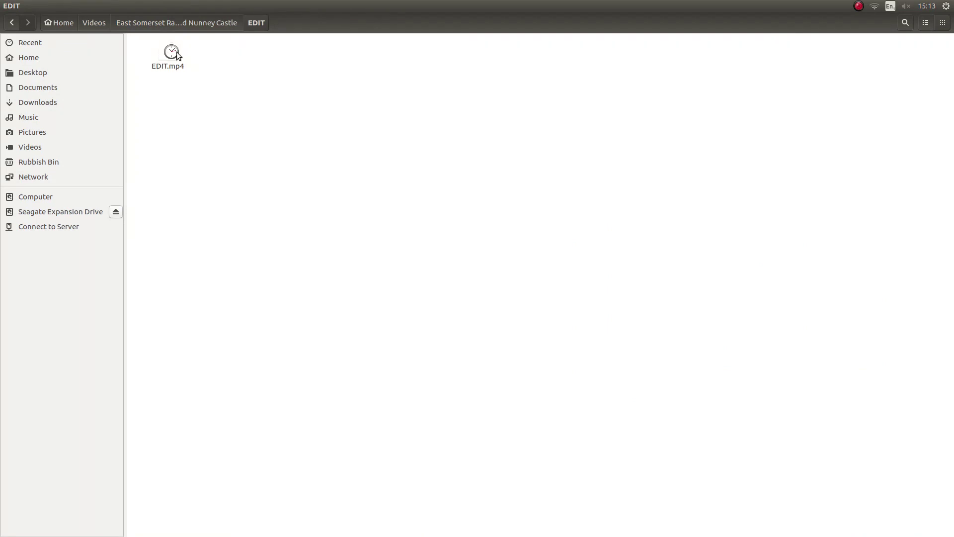